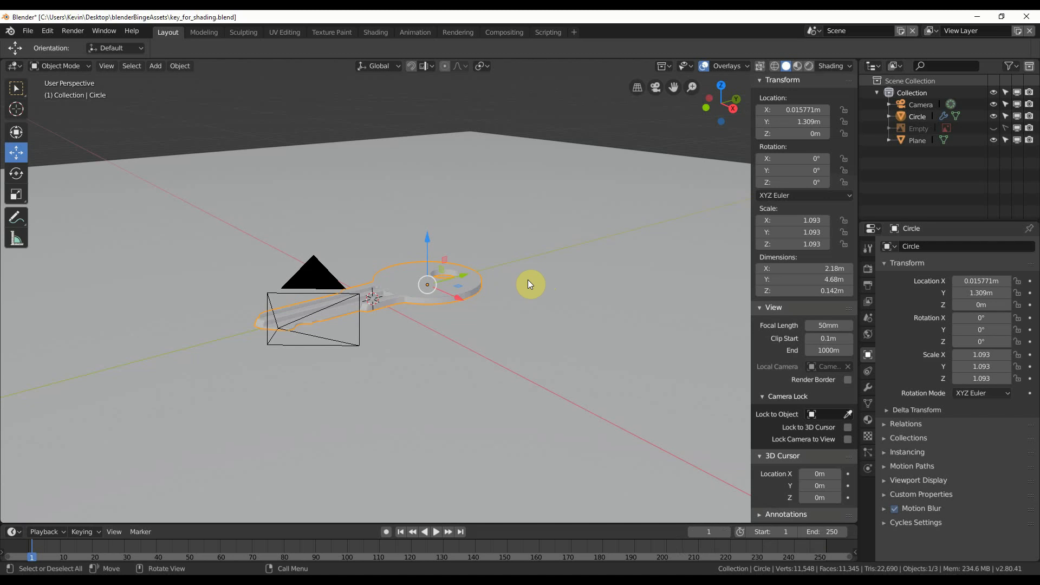
# - Examine the key model on its plane, then preview it with rendered viewport shading
pyautogui.scroll(4, 529, 284)
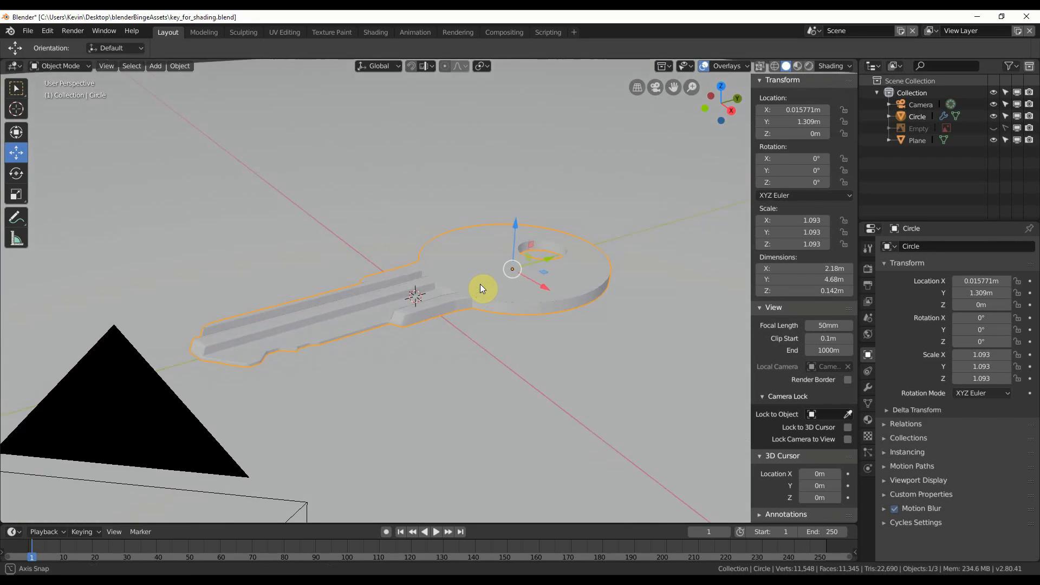
pyautogui.moveTo(480, 284); pyautogui.dragTo(386, 229, button='middle')
pyautogui.scroll(-5, 486, 271)
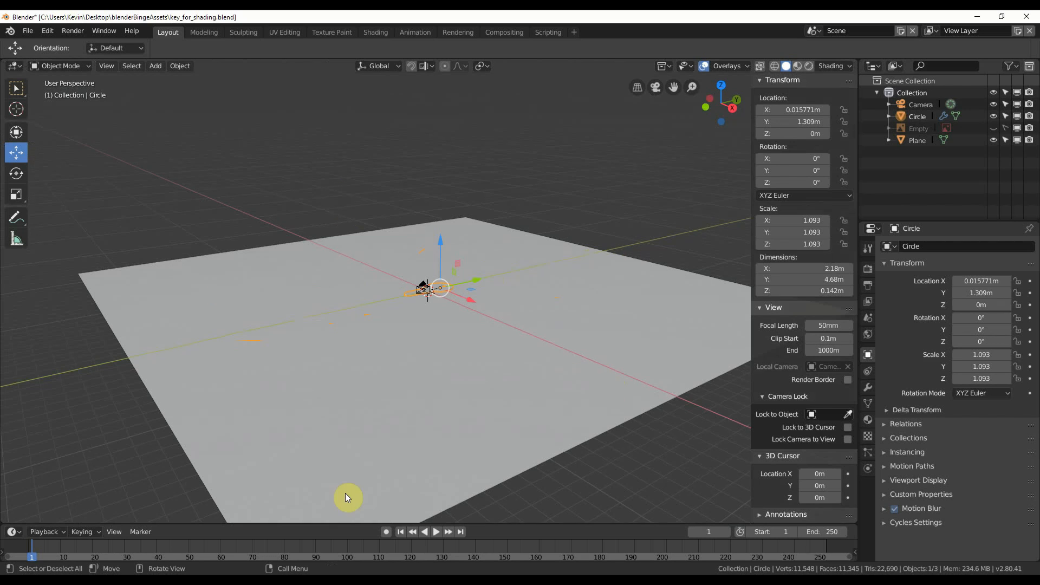
pyautogui.scroll(6, 573, 334)
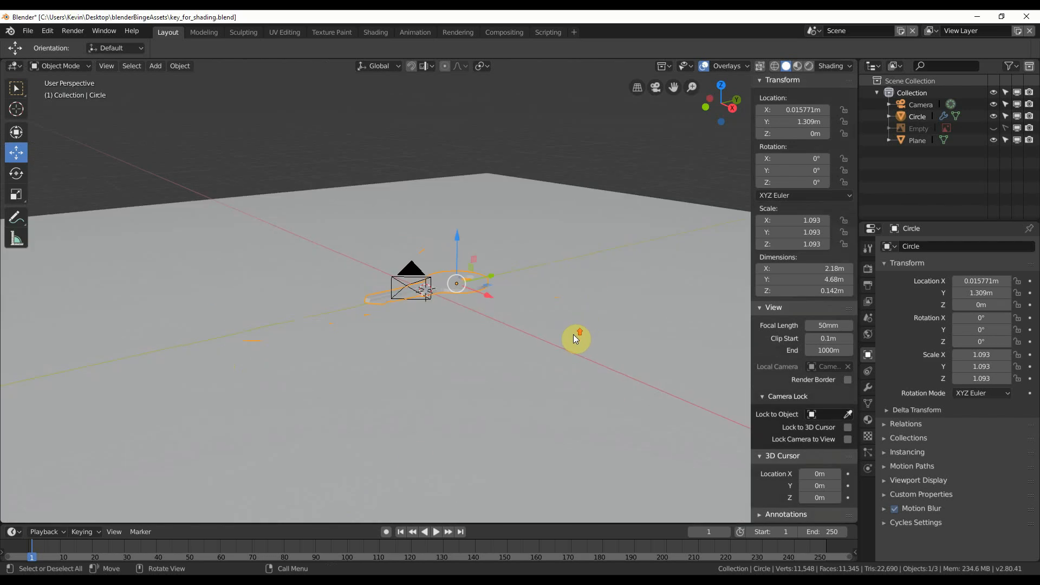
pyautogui.moveTo(554, 323)
pyautogui.mouseDown(button='middle')
pyautogui.moveTo(610, 281)
pyautogui.moveTo(605, 293)
pyautogui.mouseUp(button='middle')
pyautogui.scroll(2, 605, 288)
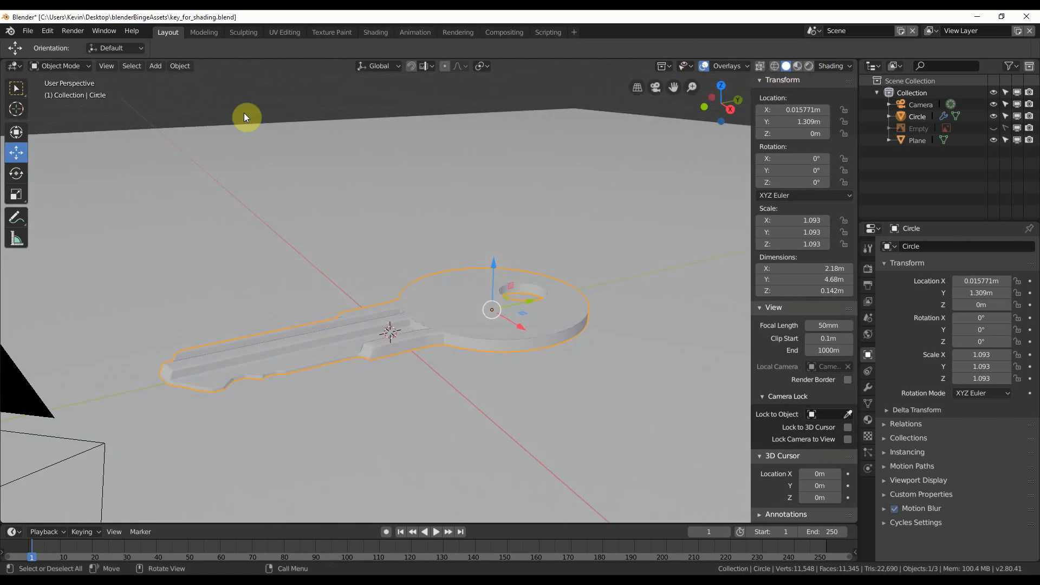
pyautogui.click(809, 66)
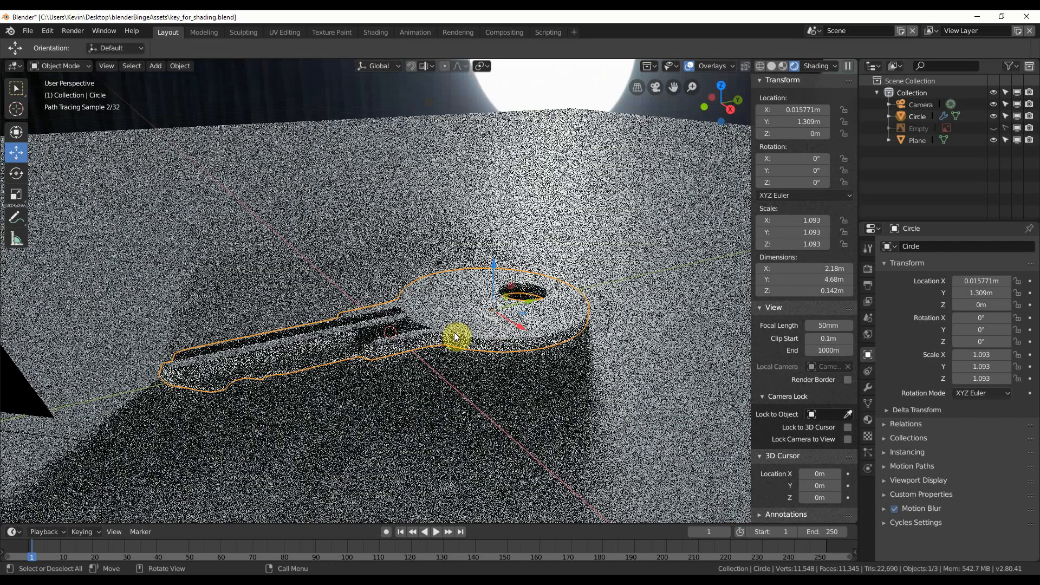
pyautogui.moveTo(455, 337); pyautogui.dragTo(409, 331, button='middle')
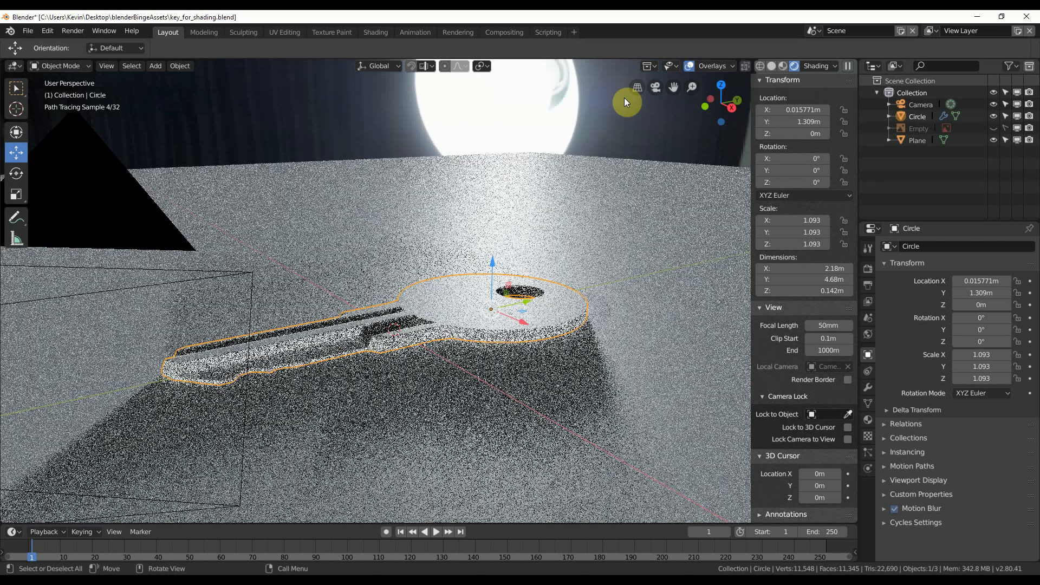
# - Light the LookDev viewport with the blue-sky field environment, then return the viewport to rendered shading
pyautogui.click(786, 70)
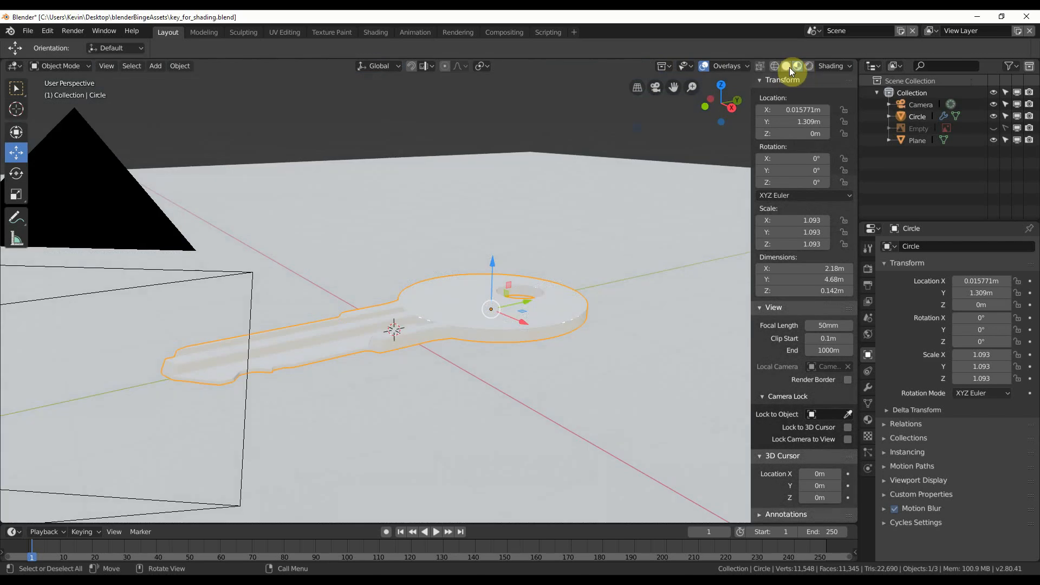
pyautogui.click(829, 66)
pyautogui.click(825, 135)
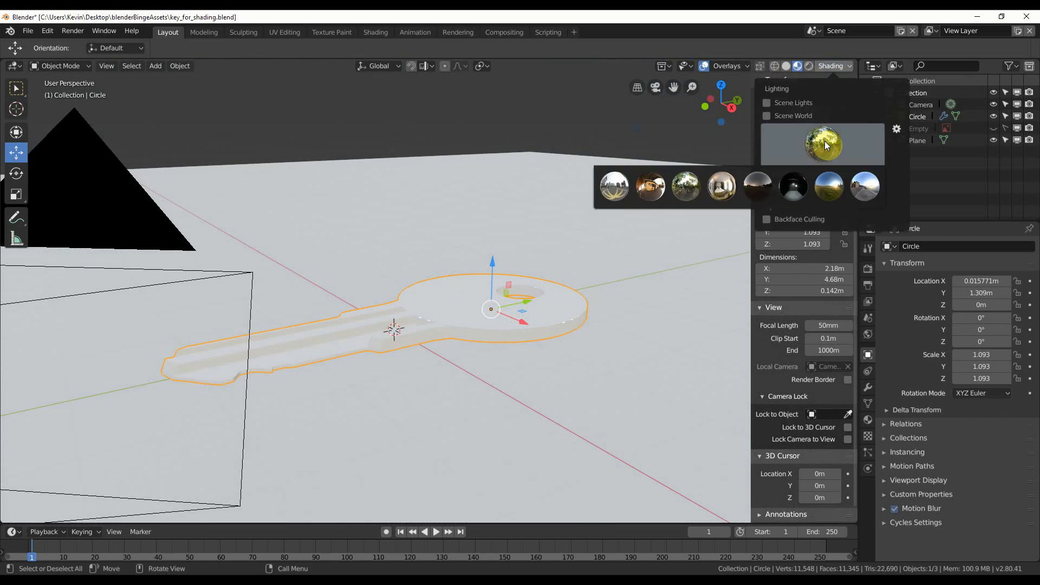
pyautogui.click(828, 189)
pyautogui.moveTo(489, 212)
pyautogui.mouseDown(button='middle')
pyautogui.moveTo(511, 197)
pyautogui.moveTo(495, 227)
pyautogui.mouseUp(button='middle')
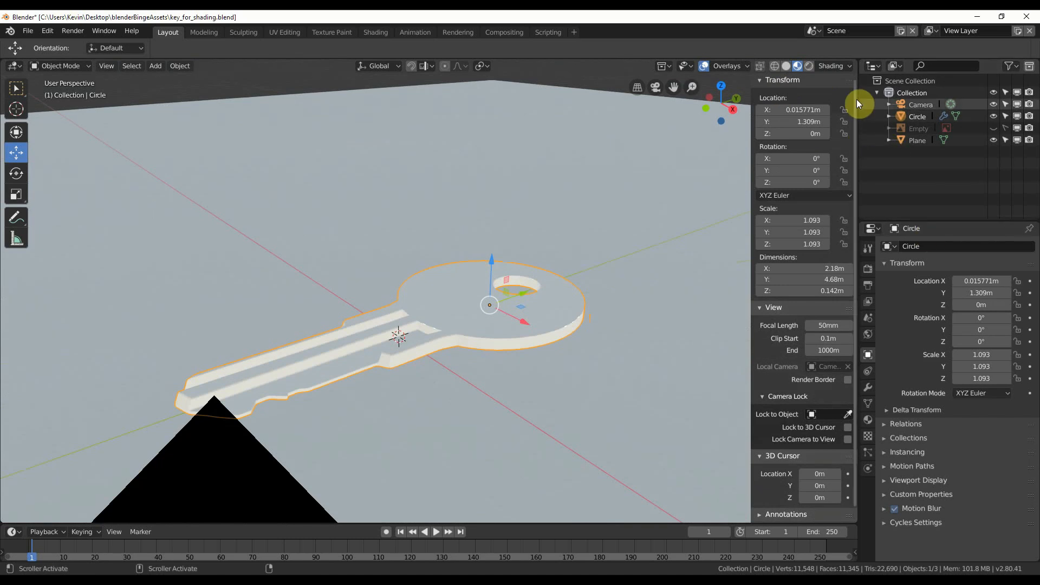
pyautogui.click(809, 66)
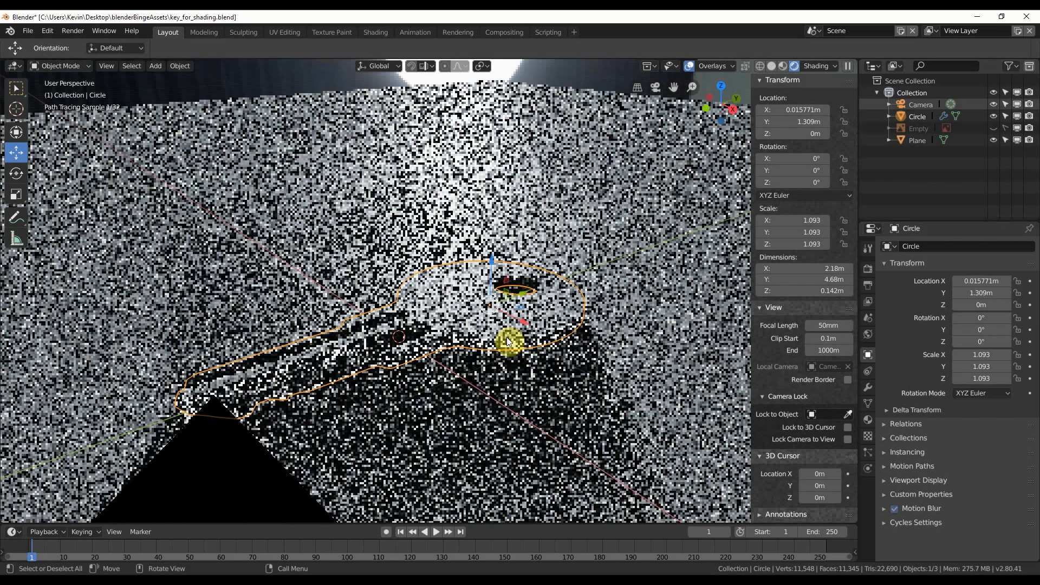
pyautogui.moveTo(503, 347); pyautogui.dragTo(500, 348, button='middle')
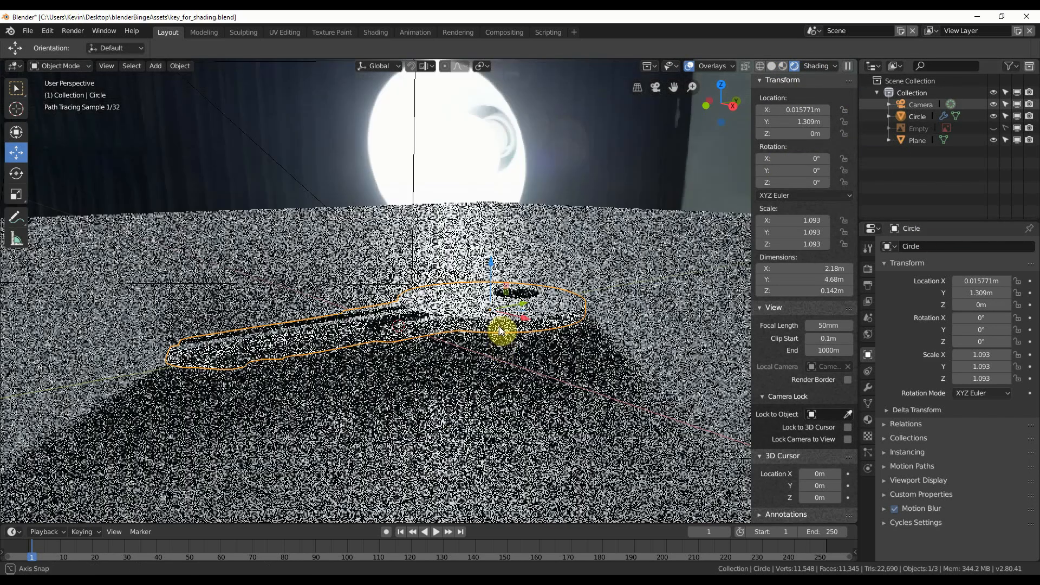
# - Switch to the Shading workspace and display the World shader nodes with the studio_small_06_4k.hdr environment texture
pyautogui.click(376, 33)
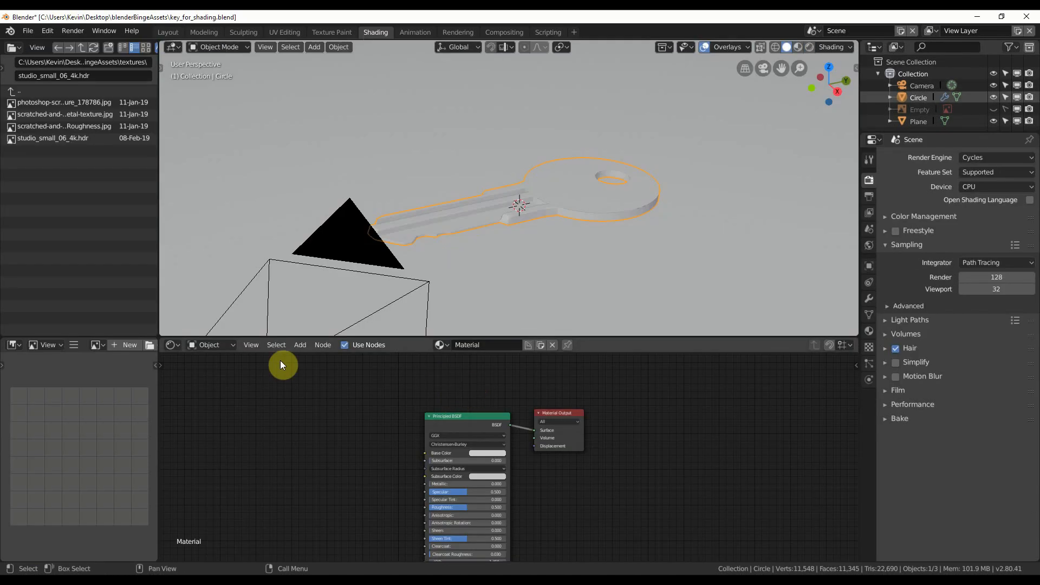
pyautogui.click(205, 345)
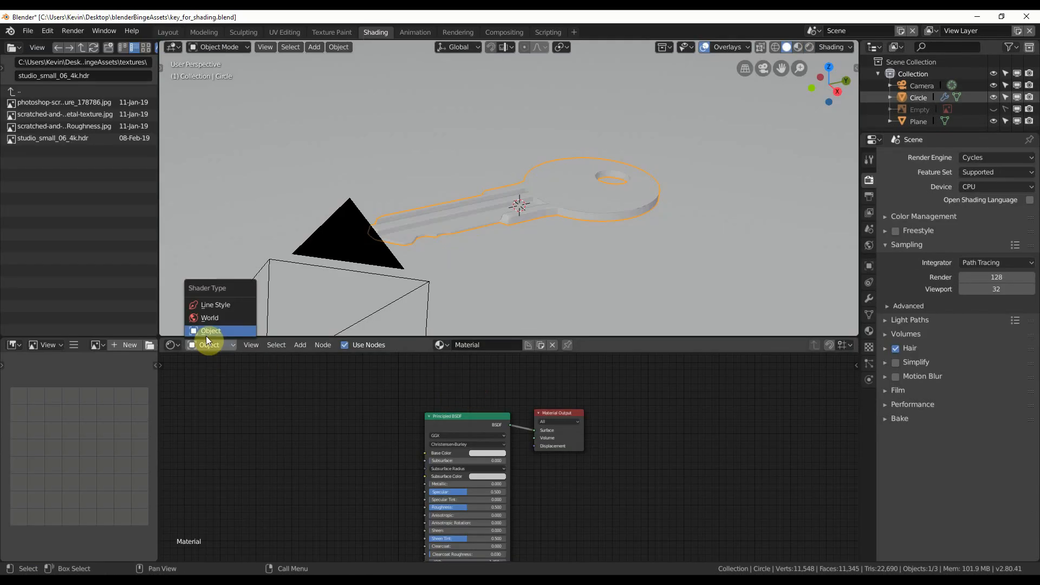
pyautogui.click(210, 318)
pyautogui.moveTo(488, 453); pyautogui.dragTo(509, 483, button='middle')
pyautogui.scroll(4, 510, 482)
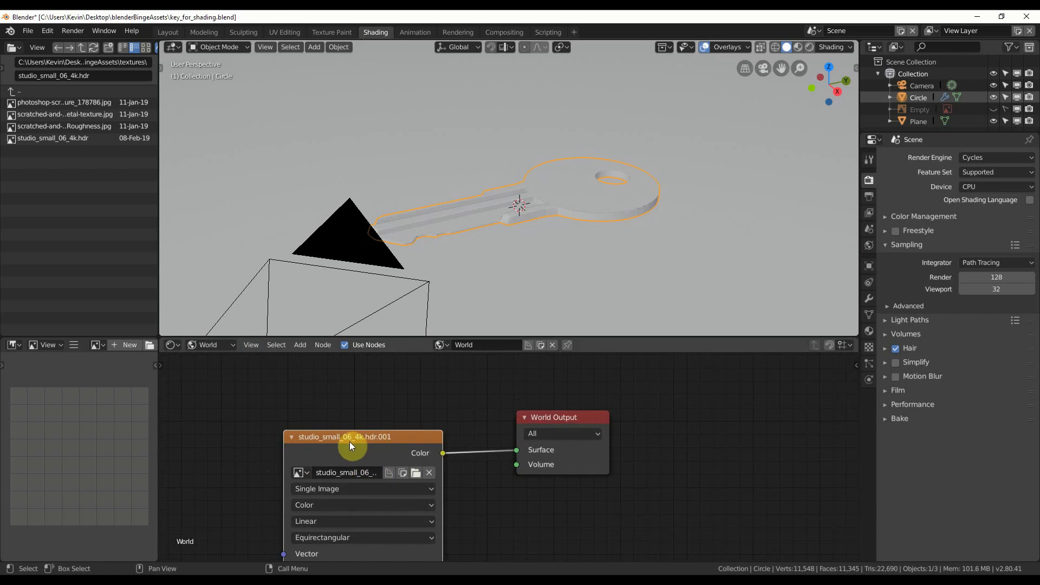
pyautogui.click(296, 346)
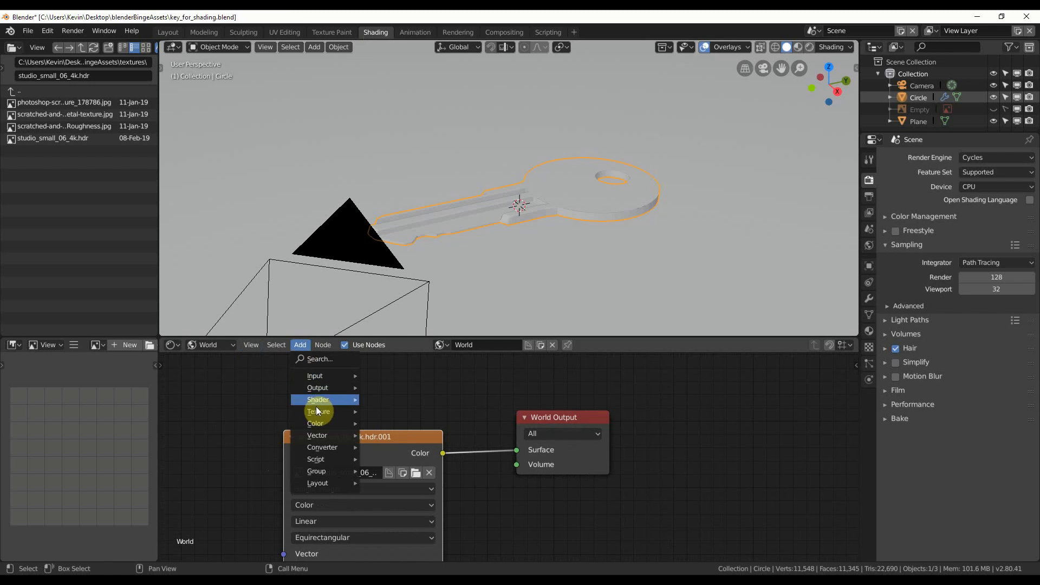
pyautogui.moveTo(318, 411)
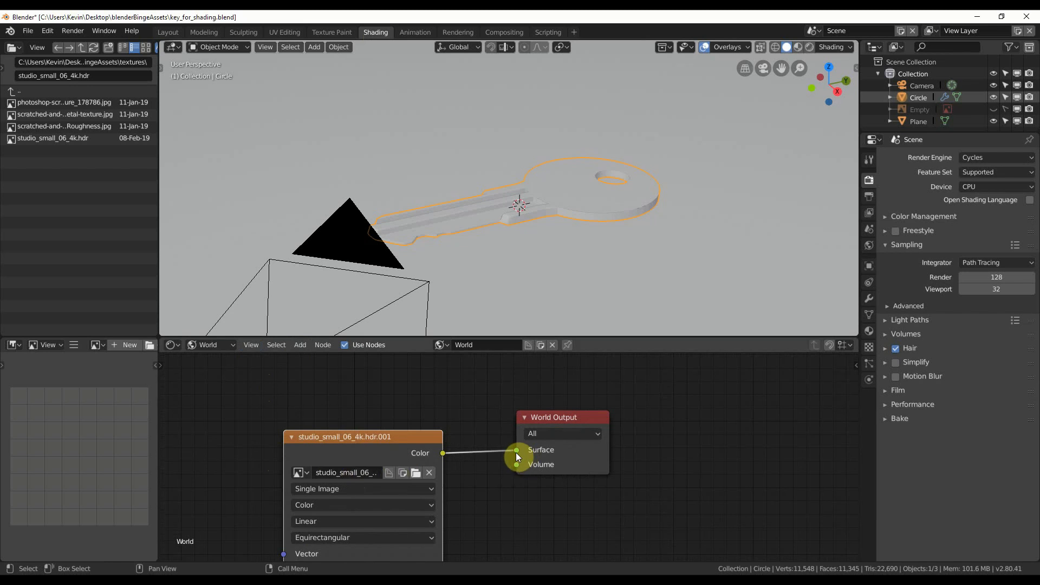
# - Show the Shading workspace's 3D viewport in rendered shading with the key filling the view
pyautogui.scroll(-6, 607, 216)
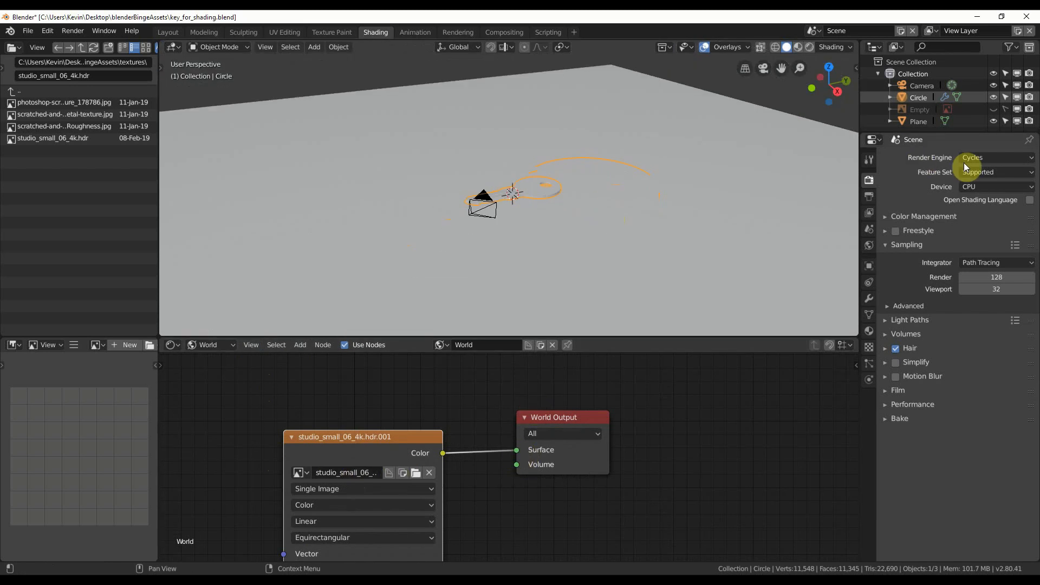
pyautogui.click(809, 47)
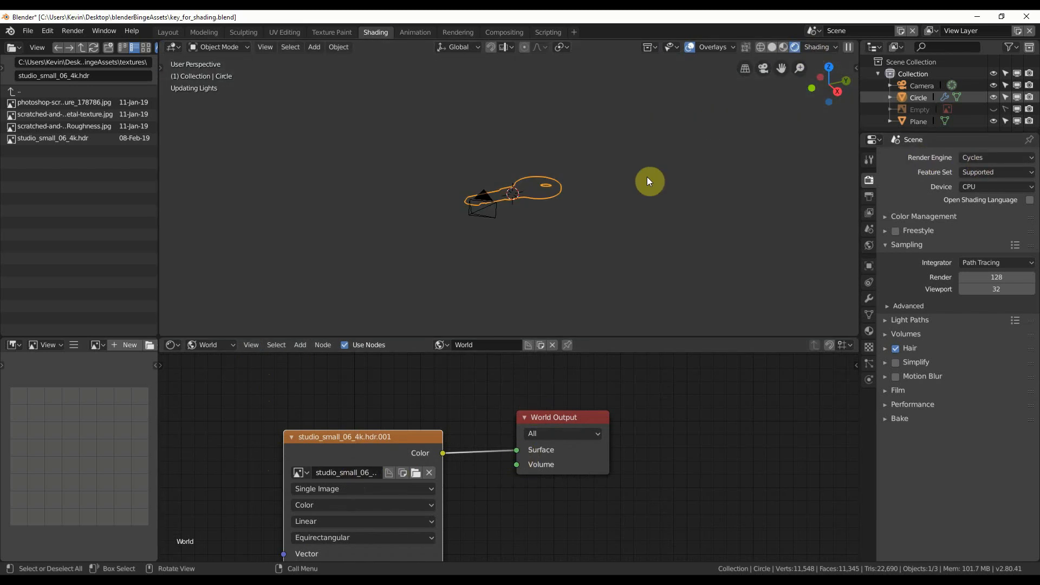
pyautogui.moveTo(647, 177); pyautogui.dragTo(634, 203, button='middle')
pyautogui.scroll(4, 636, 136)
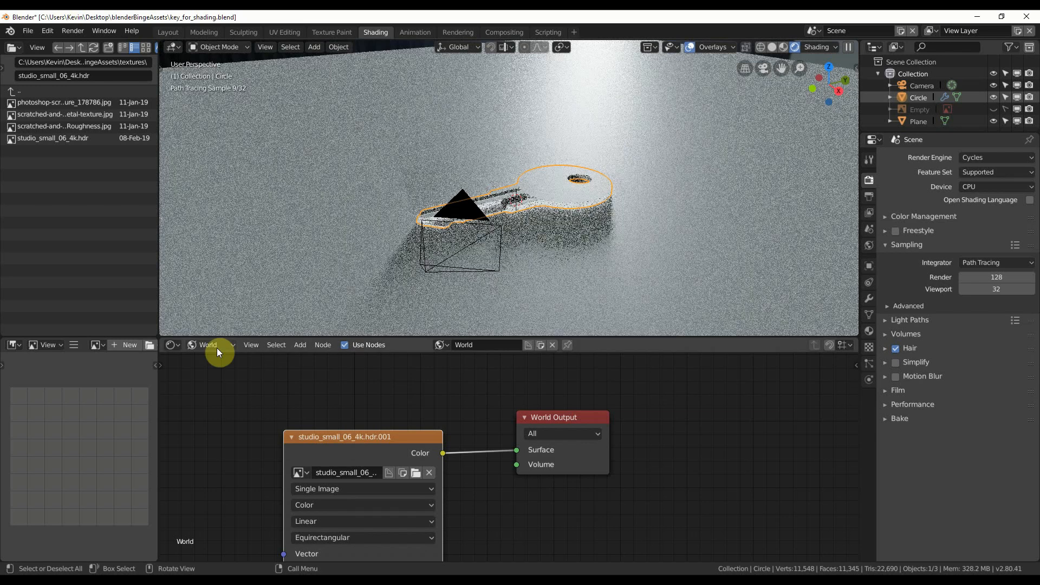
pyautogui.scroll(3, 504, 229)
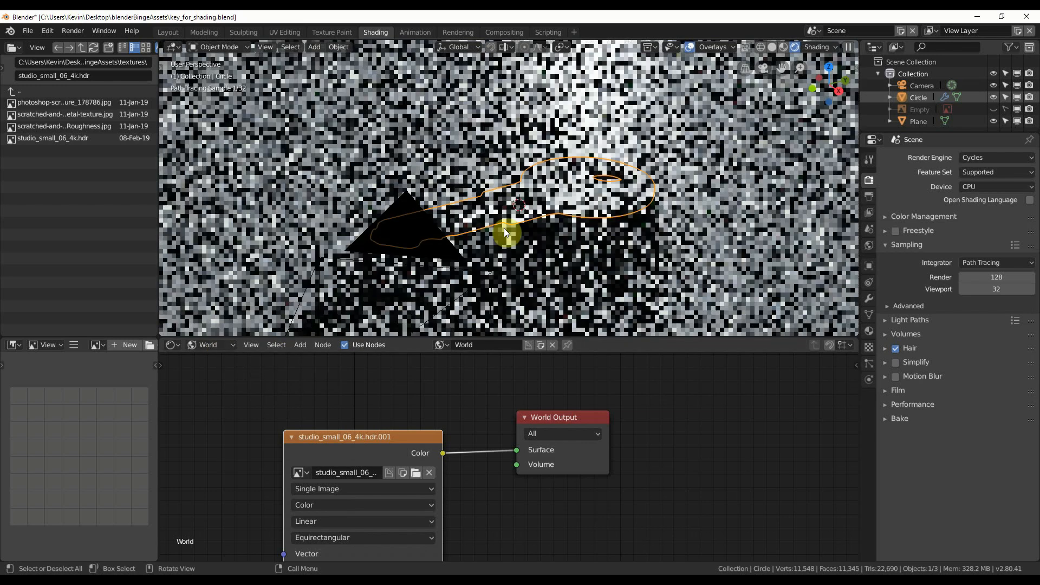
pyautogui.scroll(2, 579, 189)
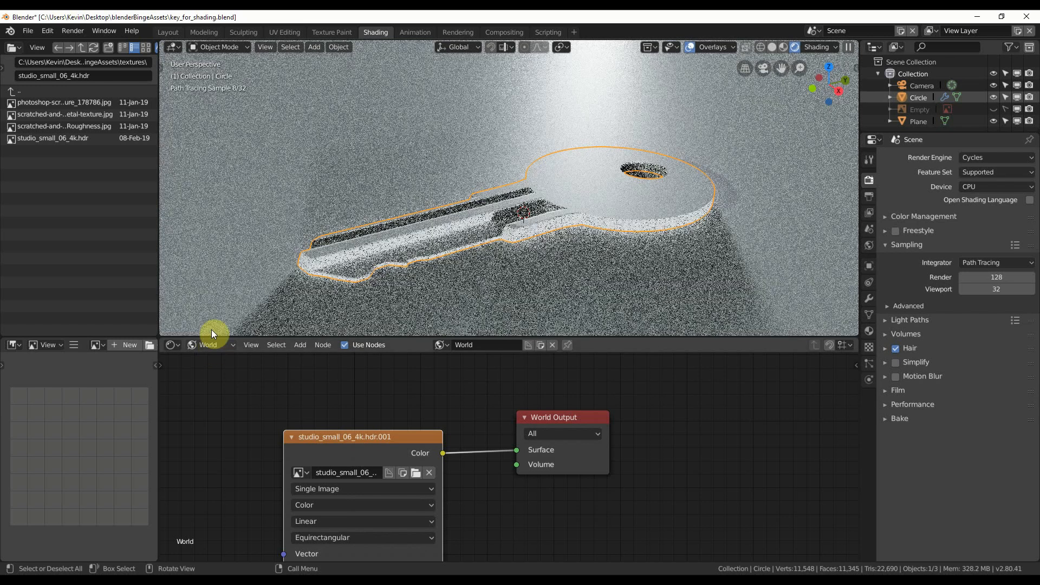
# - Set the shader editor back to the Object type and show the key material's Principled BSDF node
pyautogui.click(211, 332)
pyautogui.click(212, 327)
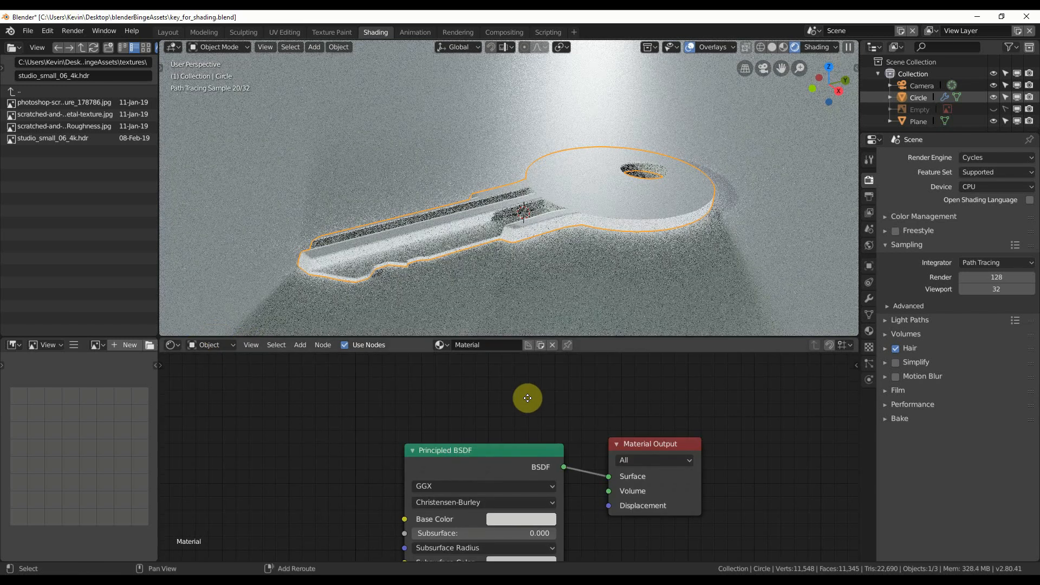
pyautogui.moveTo(529, 399); pyautogui.dragTo(527, 383, button='middle')
pyautogui.scroll(-3, 545, 395)
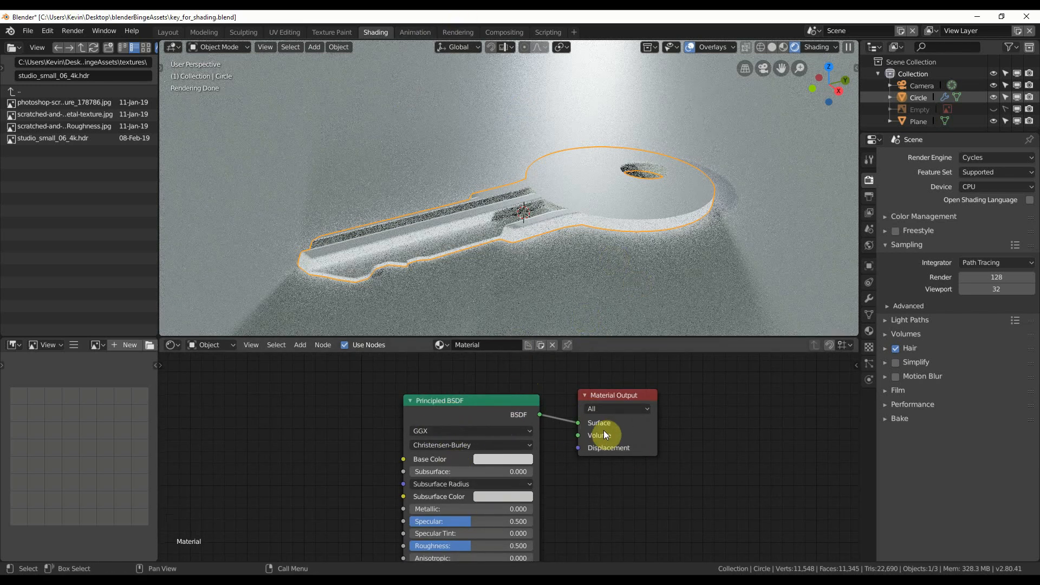
pyautogui.scroll(2, 585, 485)
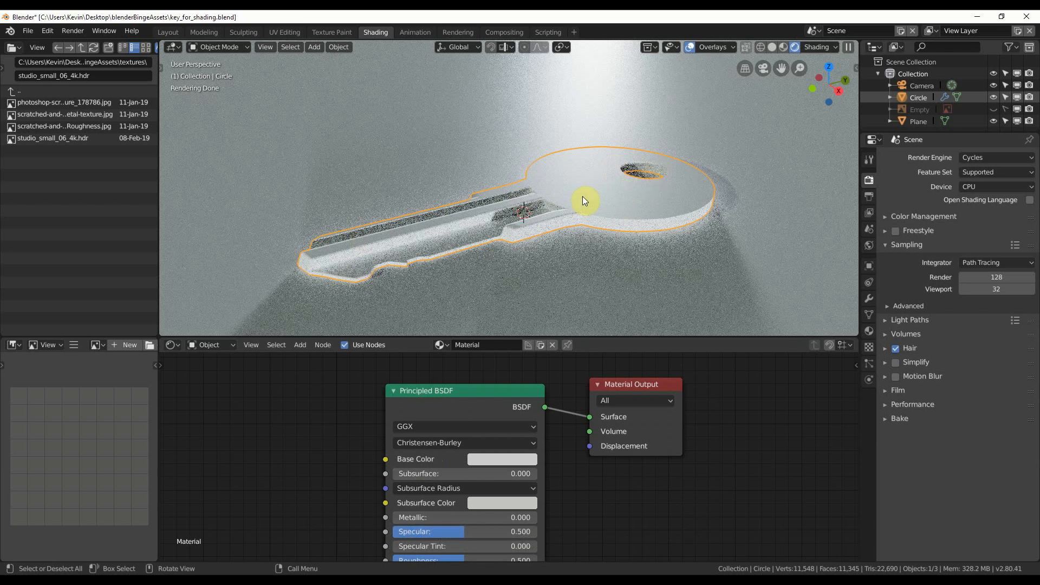
# - Change the key material's Base Color on the Principled BSDF from white to a medium tan-brown
pyautogui.click(492, 460)
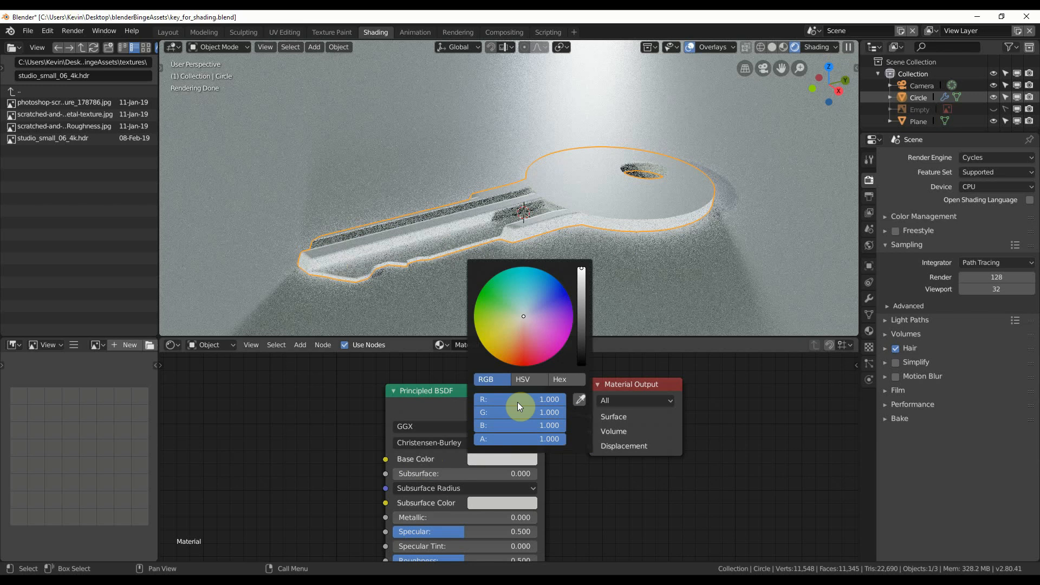
pyautogui.click(514, 335)
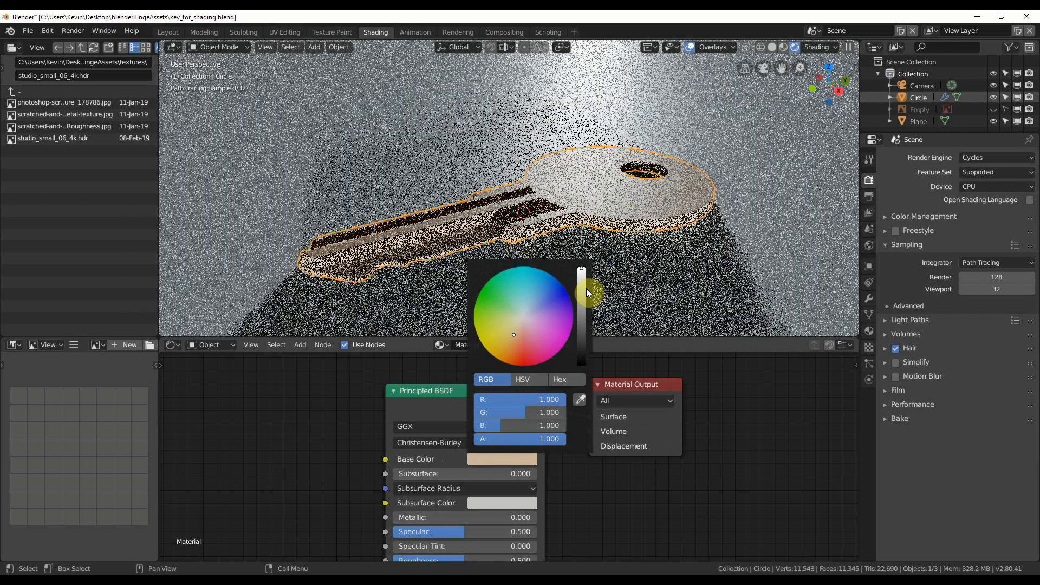
pyautogui.click(586, 290)
pyautogui.click(582, 297)
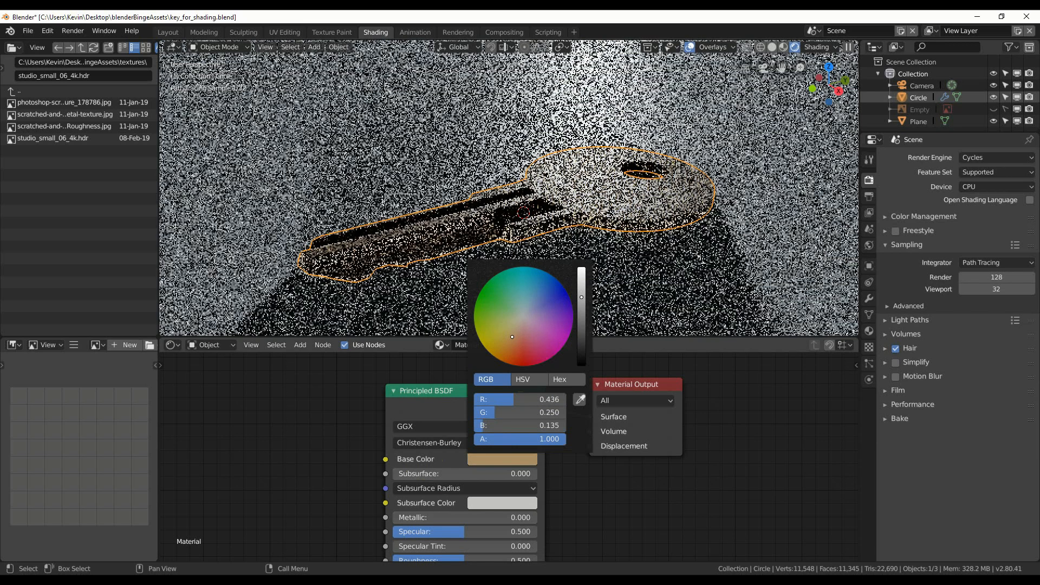
pyautogui.click(514, 338)
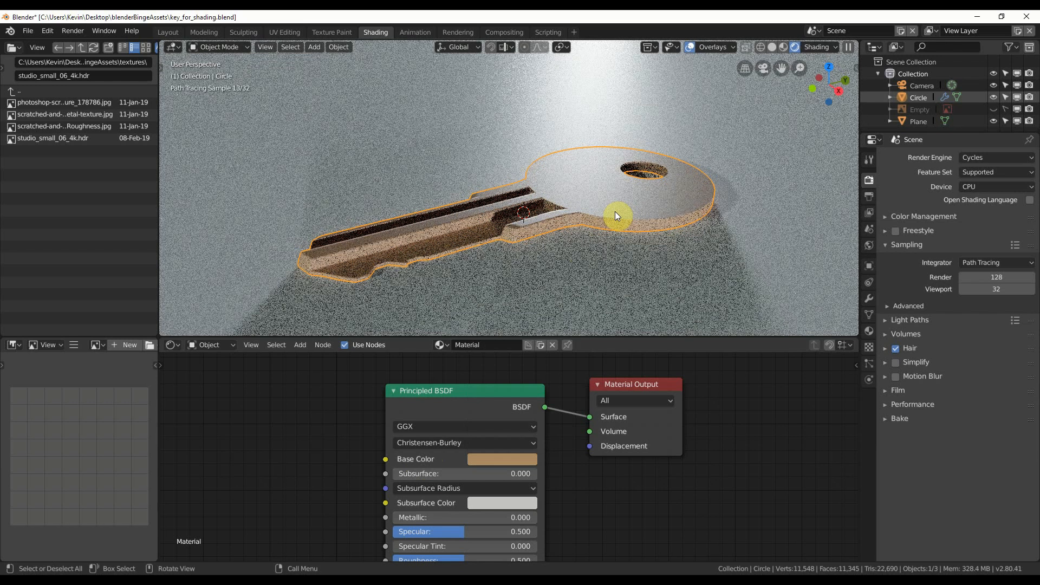
# - Move the Principled BSDF node up to expose its lower settings and set Metallic to 1.000
pyautogui.moveTo(467, 392); pyautogui.dragTo(469, 373)
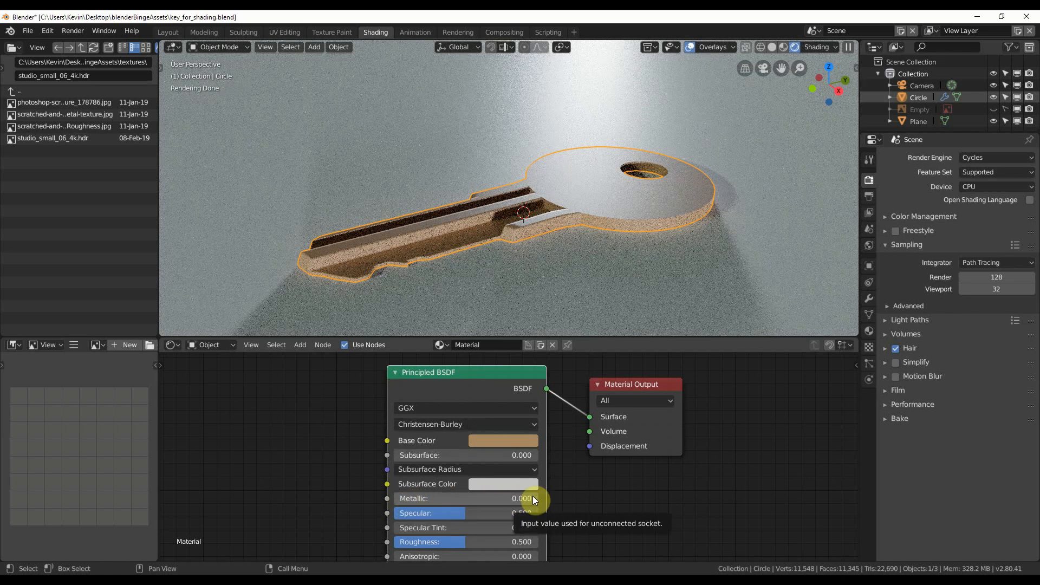
pyautogui.moveTo(411, 499); pyautogui.dragTo(539, 498)
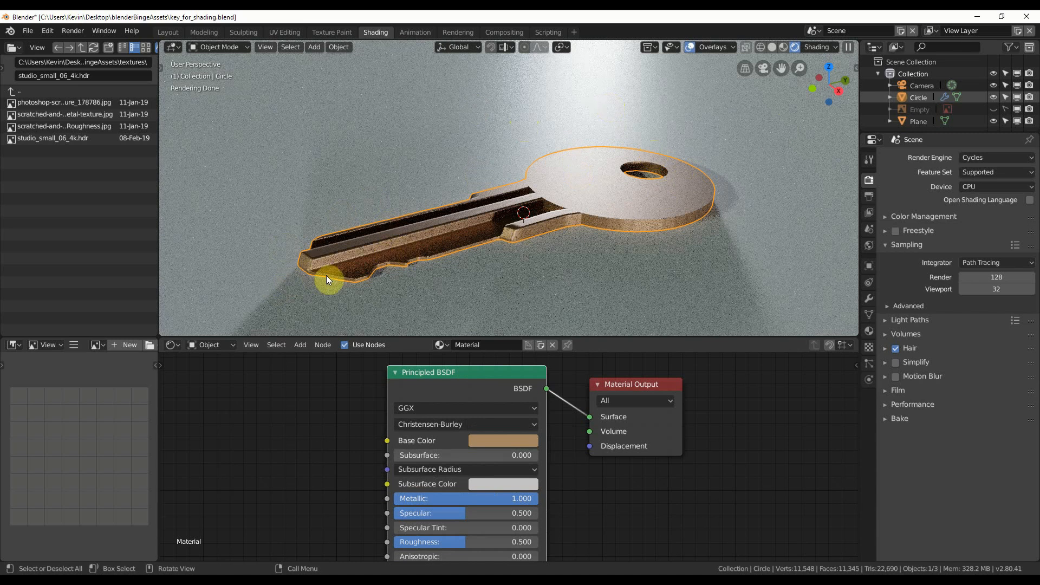
pyautogui.moveTo(447, 373); pyautogui.dragTo(451, 362)
pyautogui.moveTo(604, 285); pyautogui.dragTo(595, 249, button='middle')
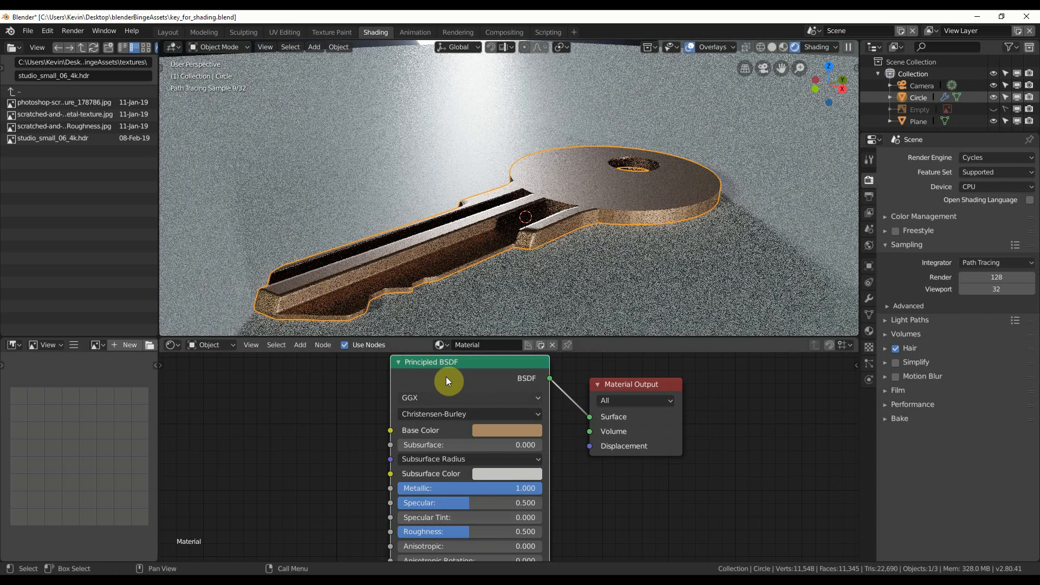
# - Set the key material's Roughness to 0.000 and check the reflections on the key from several angles
pyautogui.moveTo(446, 376); pyautogui.dragTo(447, 368)
pyautogui.moveTo(458, 524); pyautogui.dragTo(398, 524)
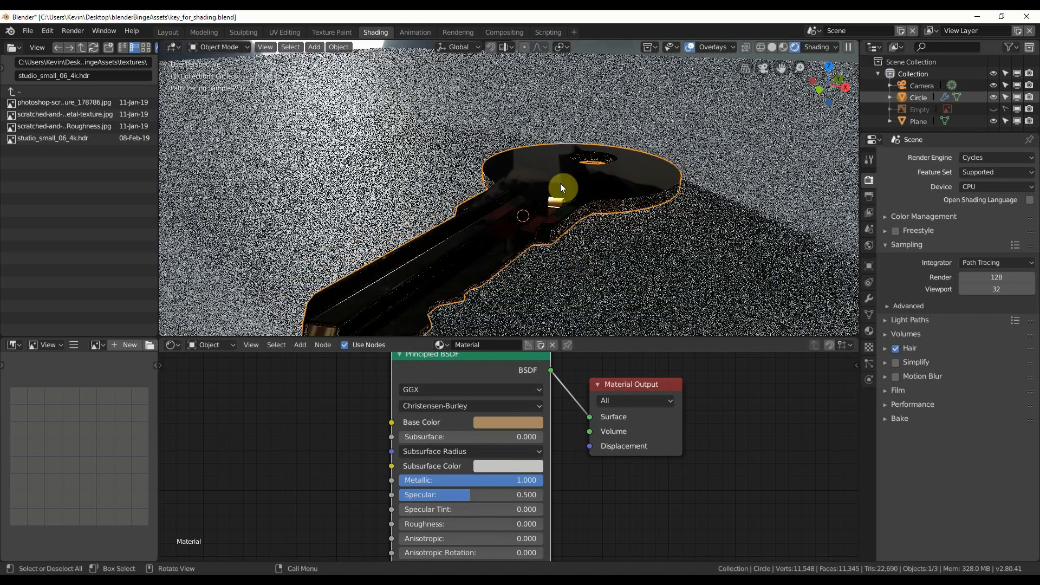
pyautogui.moveTo(552, 163); pyautogui.dragTo(557, 219, button='middle')
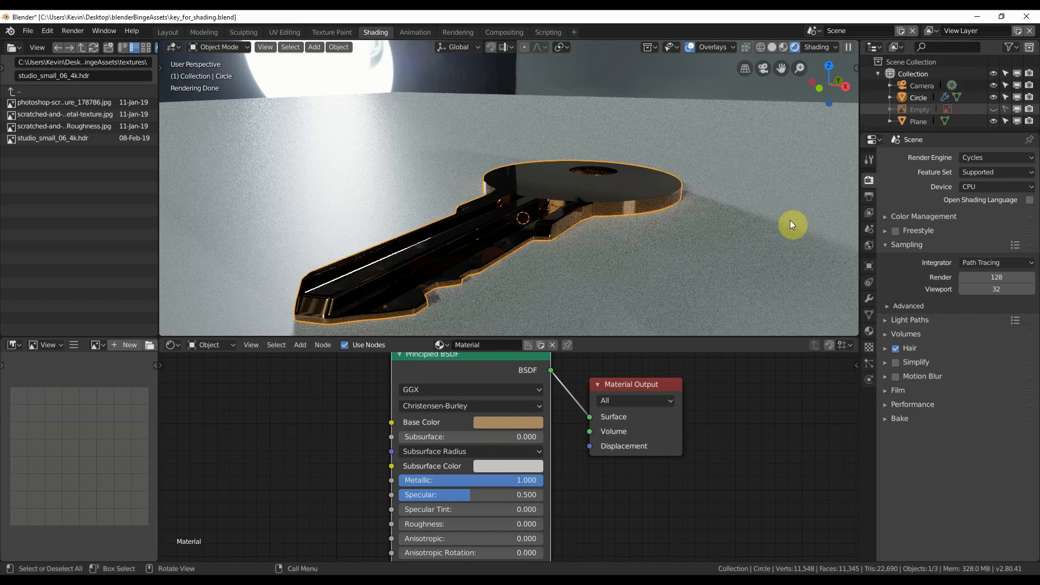
pyautogui.moveTo(545, 225); pyautogui.dragTo(588, 256, button='middle')
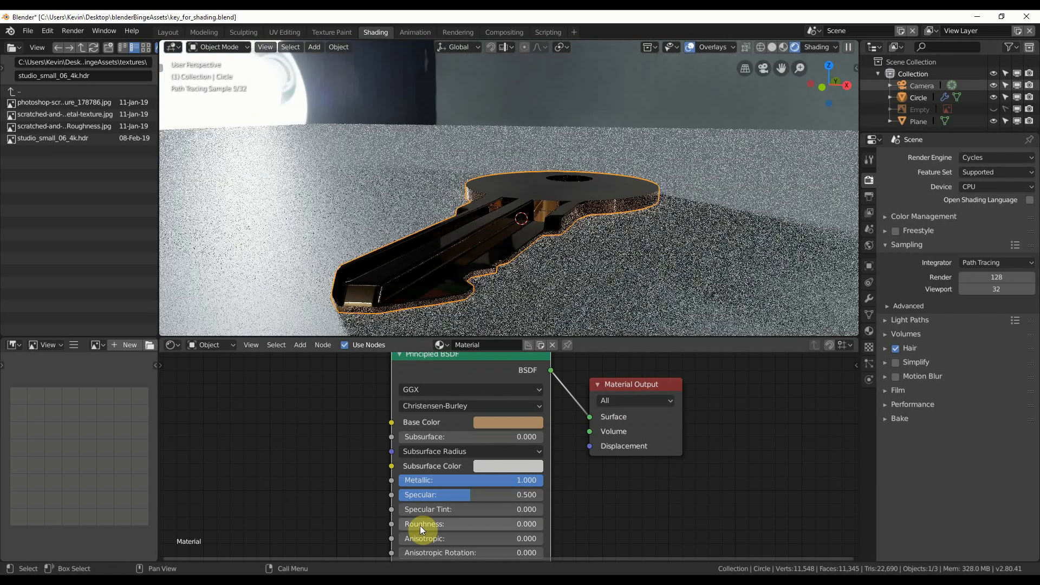
pyautogui.moveTo(495, 318); pyautogui.dragTo(596, 182, button='middle')
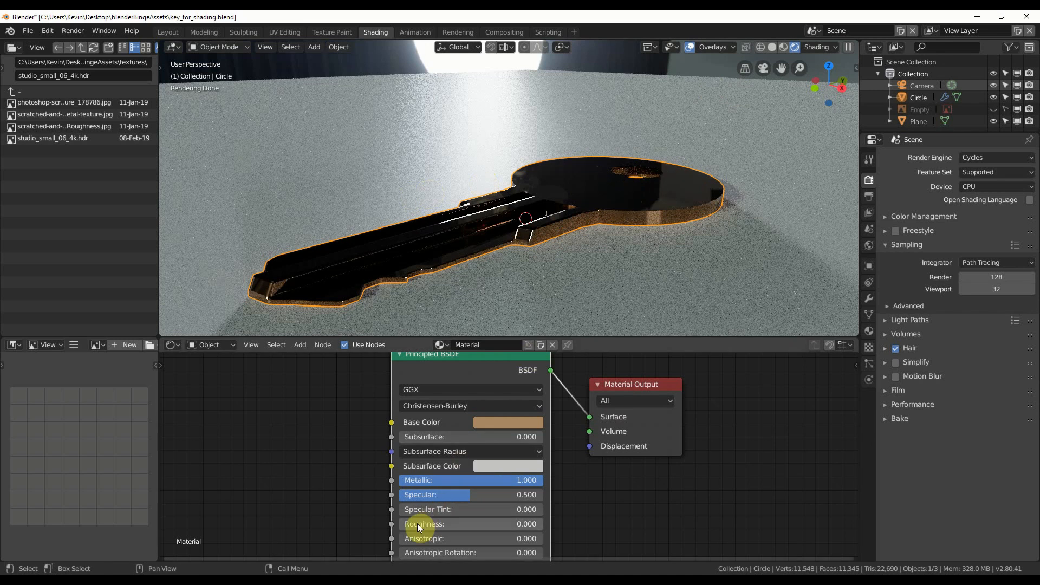
# - Set the key material's Roughness to 0.348 and check the softened reflections on the key from several angles
pyautogui.moveTo(417, 523); pyautogui.dragTo(453, 524)
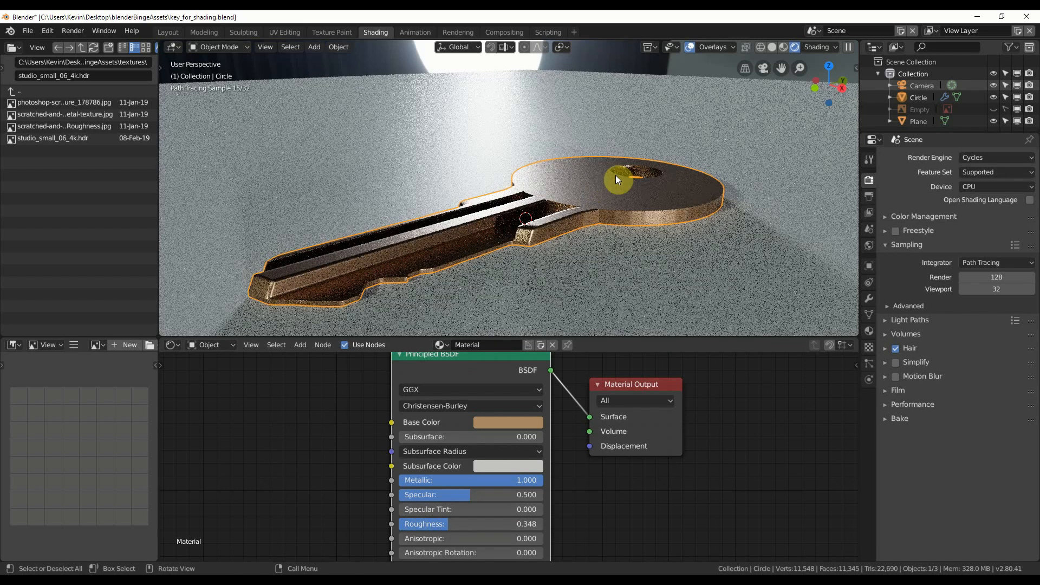
pyautogui.moveTo(563, 177); pyautogui.dragTo(578, 233, button='middle')
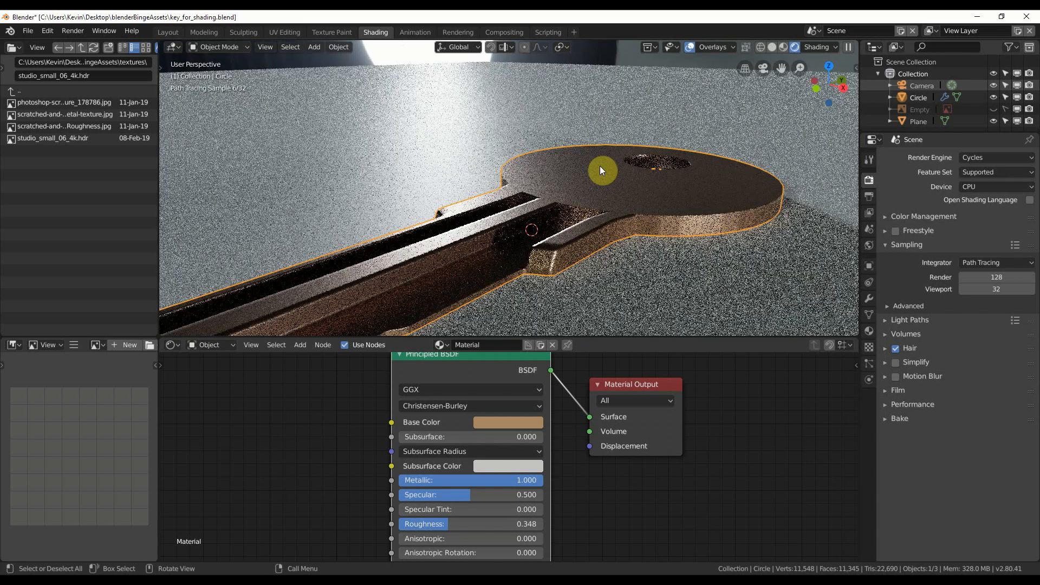
pyautogui.moveTo(594, 172); pyautogui.dragTo(603, 190, button='middle')
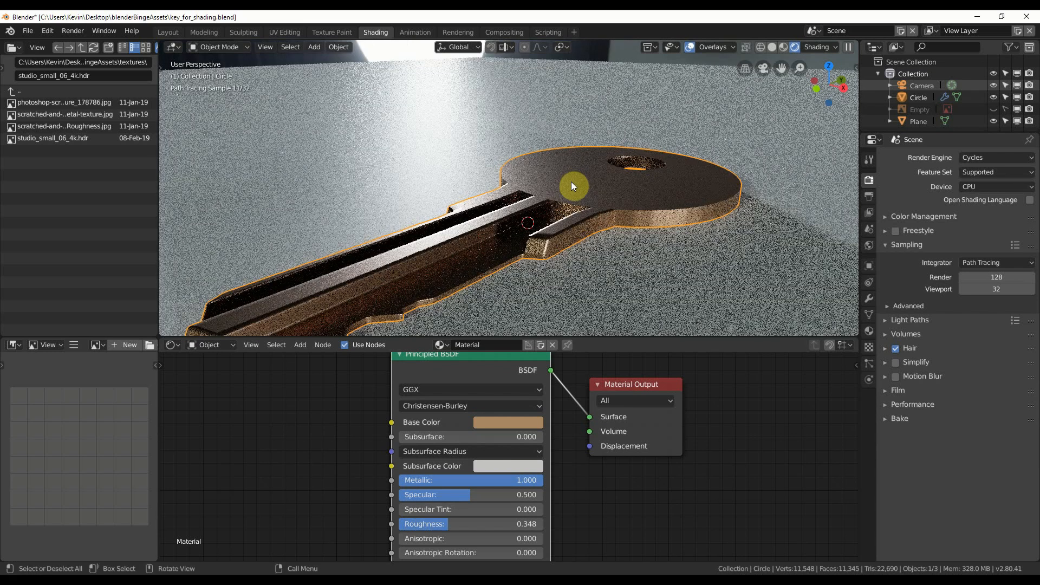
pyautogui.moveTo(558, 239); pyautogui.dragTo(531, 233, button='middle')
pyautogui.scroll(-3, 544, 243)
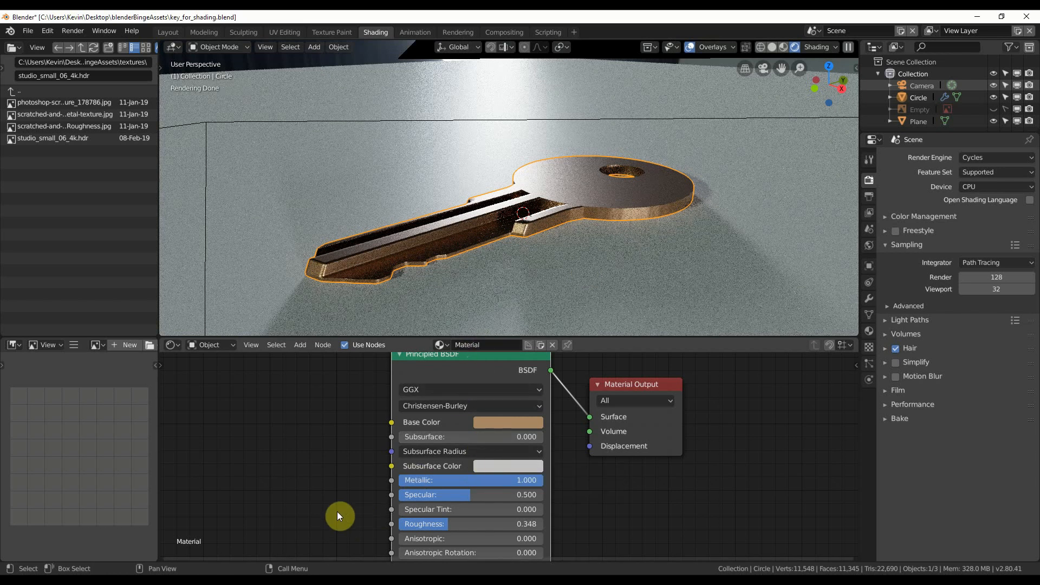
# - Add an Image Texture node, connect its Color output to the Principled BSDF's Roughness, and load roughness copy.png into it
pyautogui.moveTo(335, 517); pyautogui.dragTo(370, 458, button='middle')
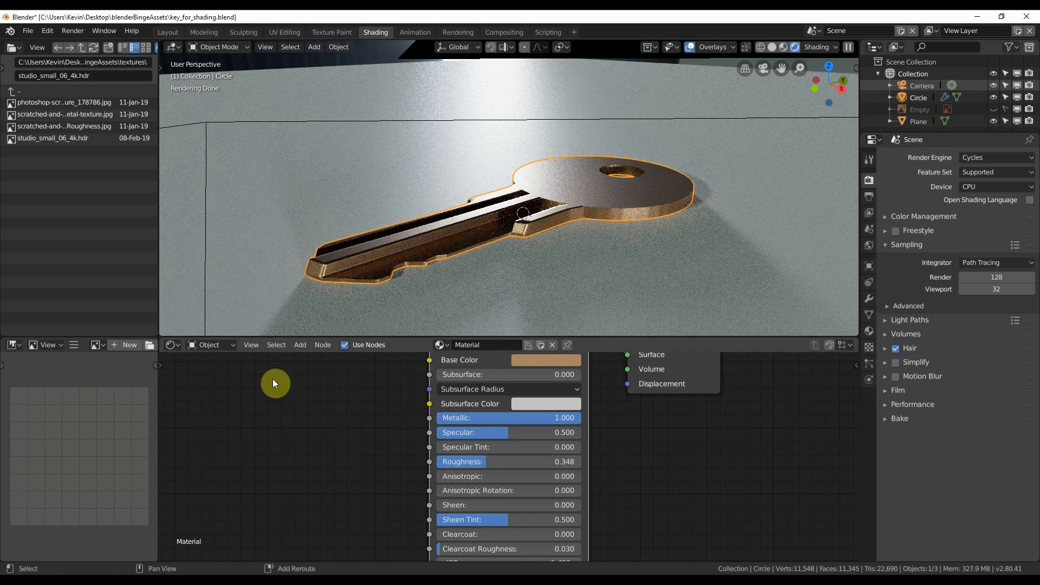
pyautogui.click(300, 345)
pyautogui.moveTo(313, 413)
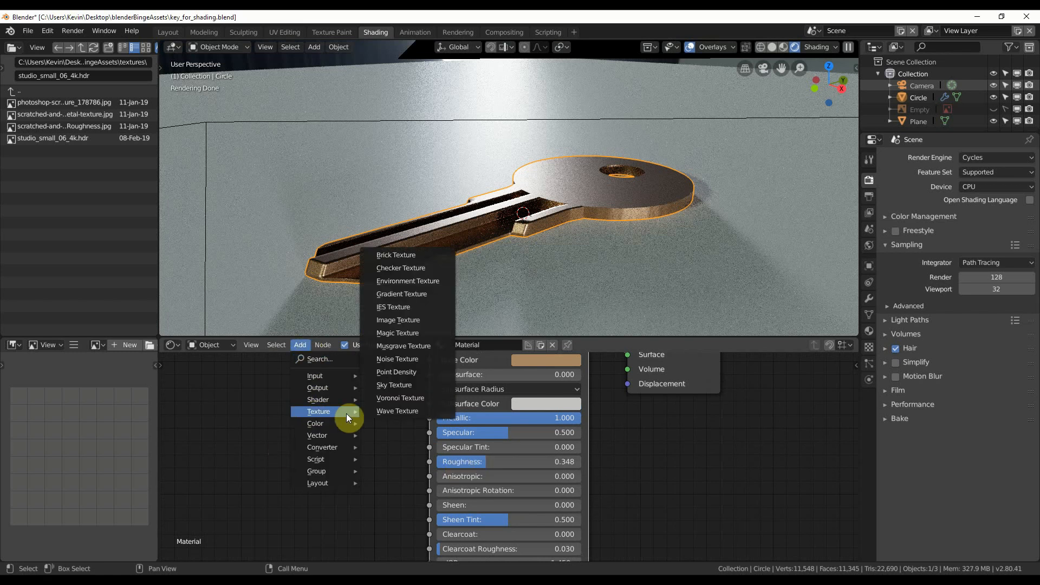
pyautogui.click(407, 320)
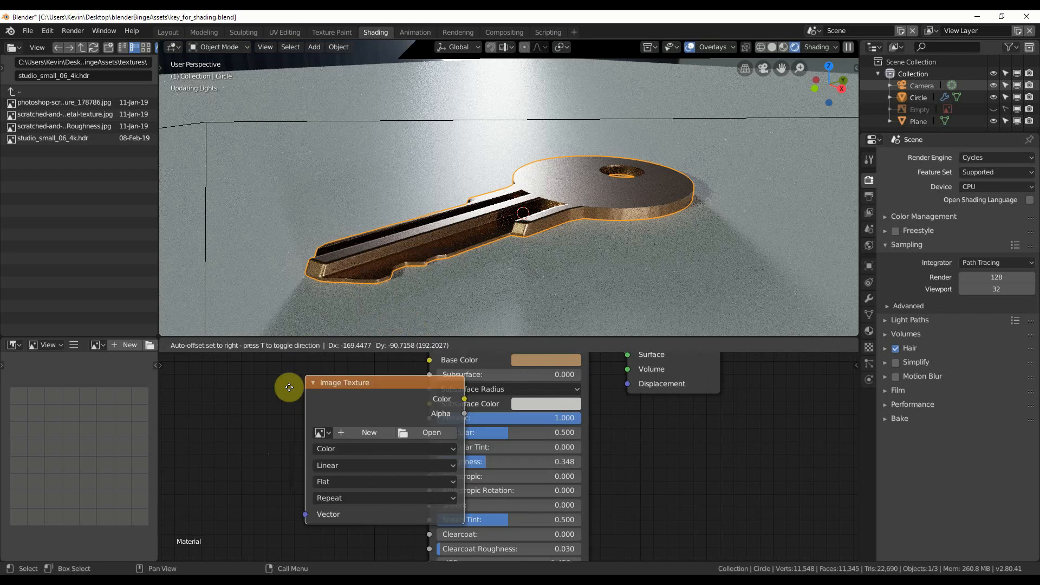
pyautogui.click(249, 404)
pyautogui.moveTo(383, 417); pyautogui.dragTo(432, 467)
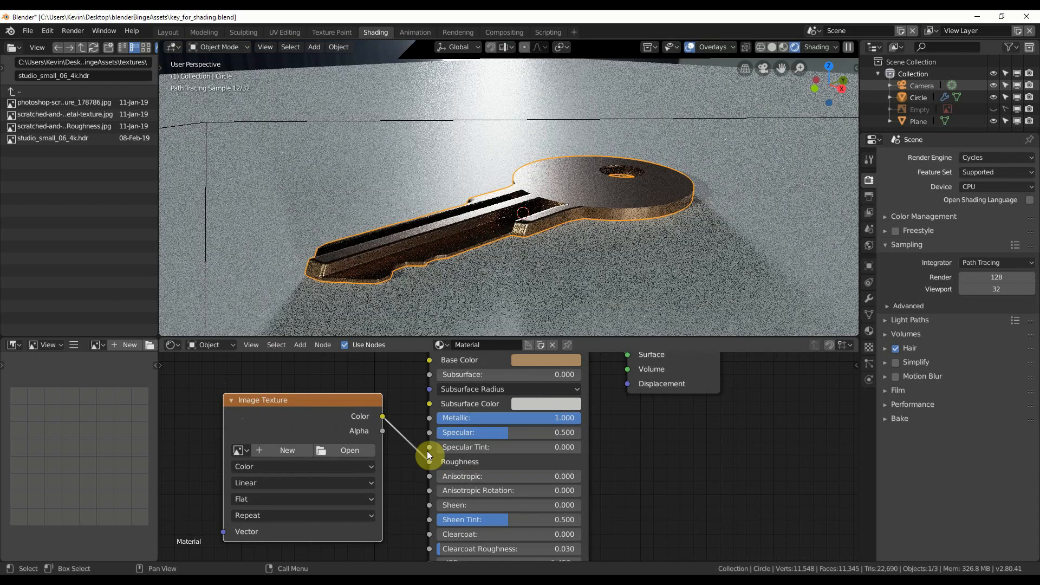
pyautogui.click(346, 451)
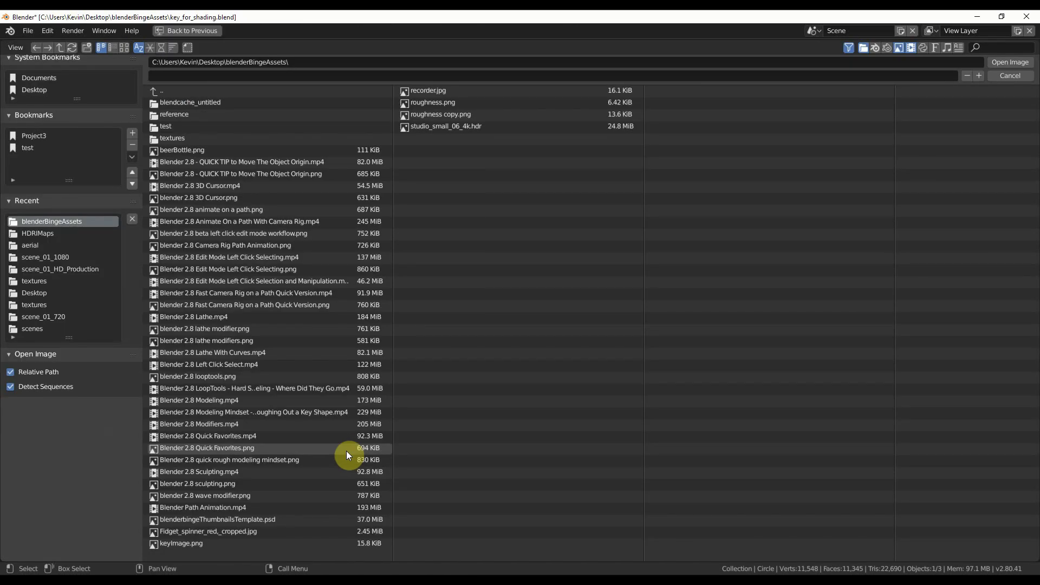
pyautogui.doubleClick(422, 115)
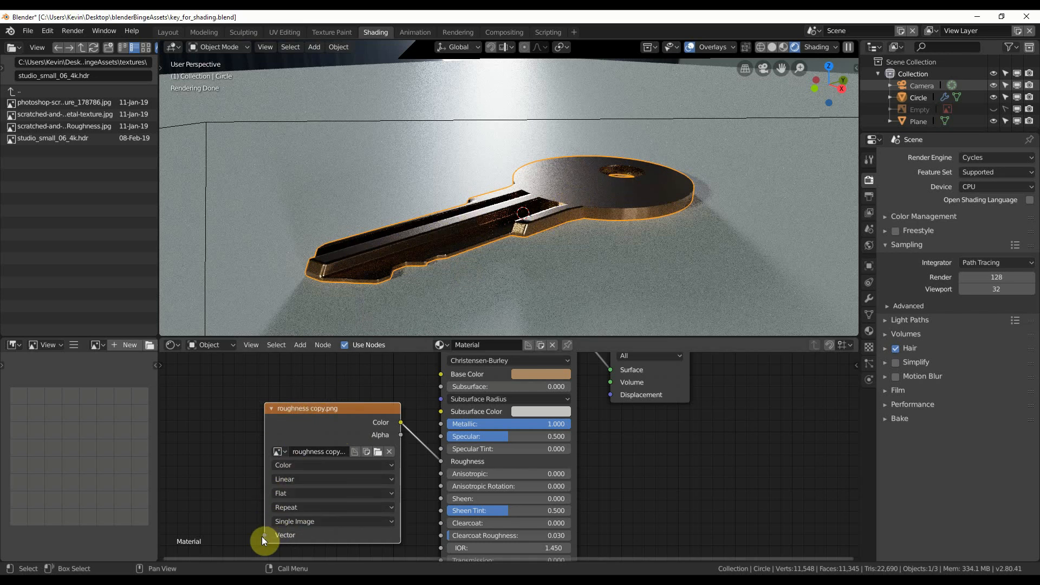
# - Add a Texture Coordinate node, connect its Generated output to the image texture's Vector input, and space the two nodes apart
pyautogui.click(303, 345)
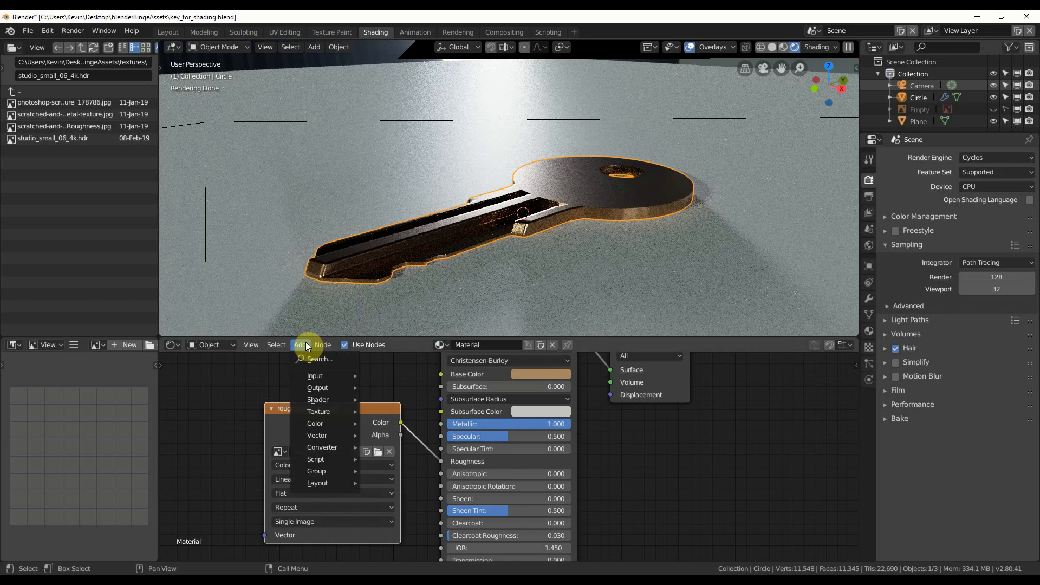
pyautogui.moveTo(320, 375)
pyautogui.click(404, 336)
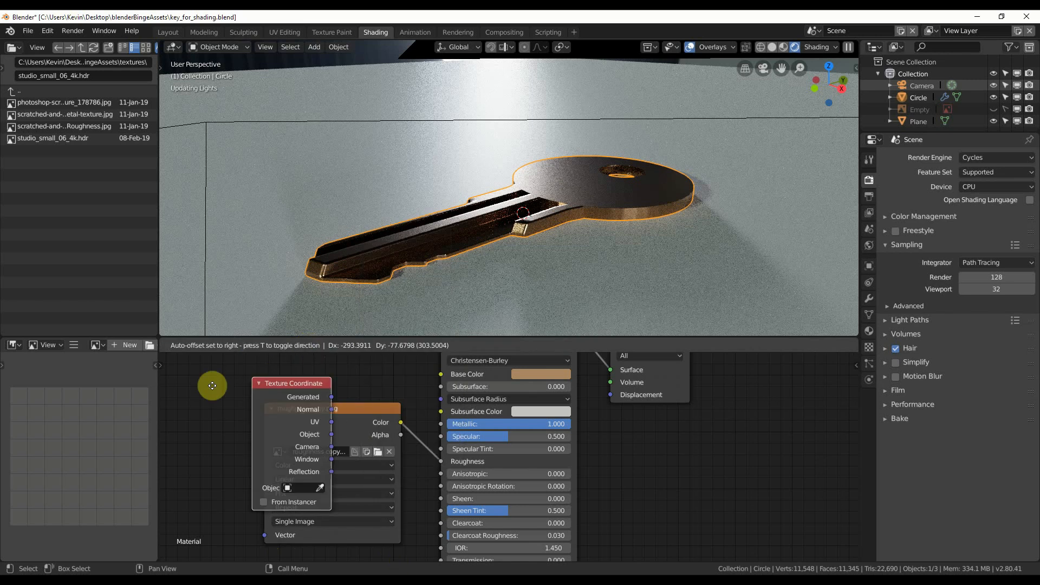
pyautogui.click(174, 372)
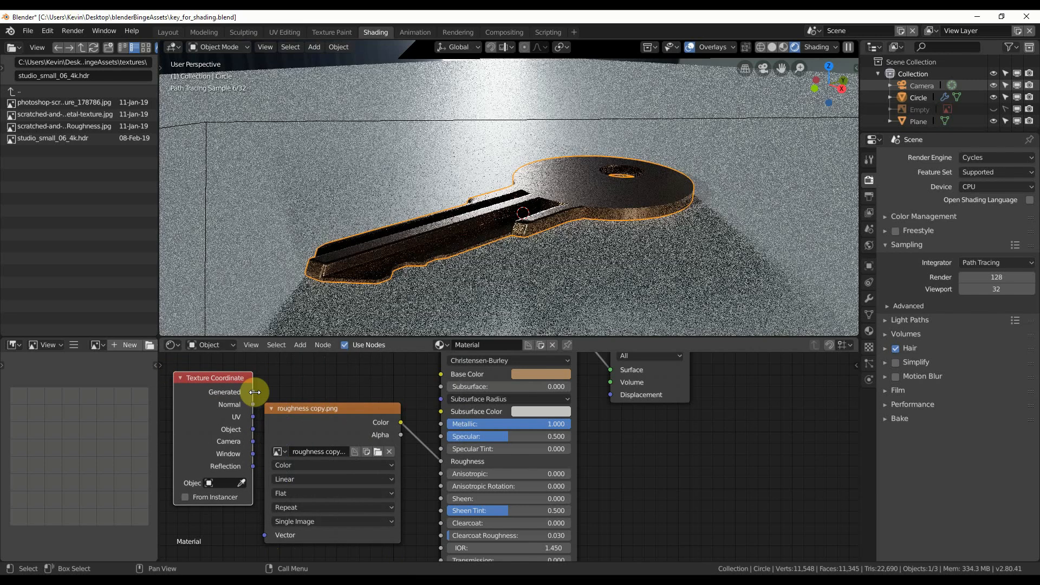
pyautogui.moveTo(254, 406); pyautogui.dragTo(267, 535)
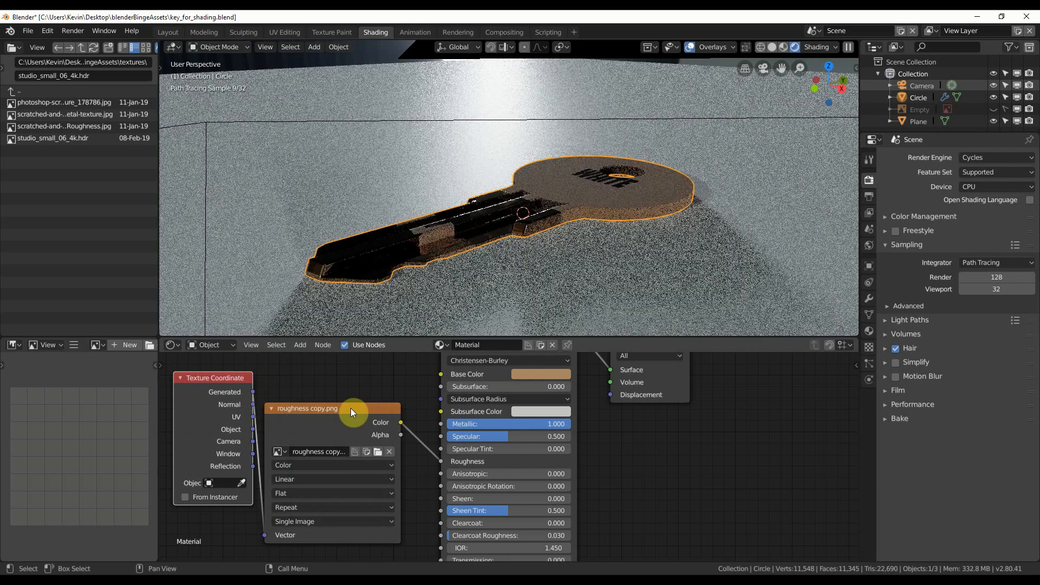
pyautogui.moveTo(352, 408); pyautogui.dragTo(373, 405)
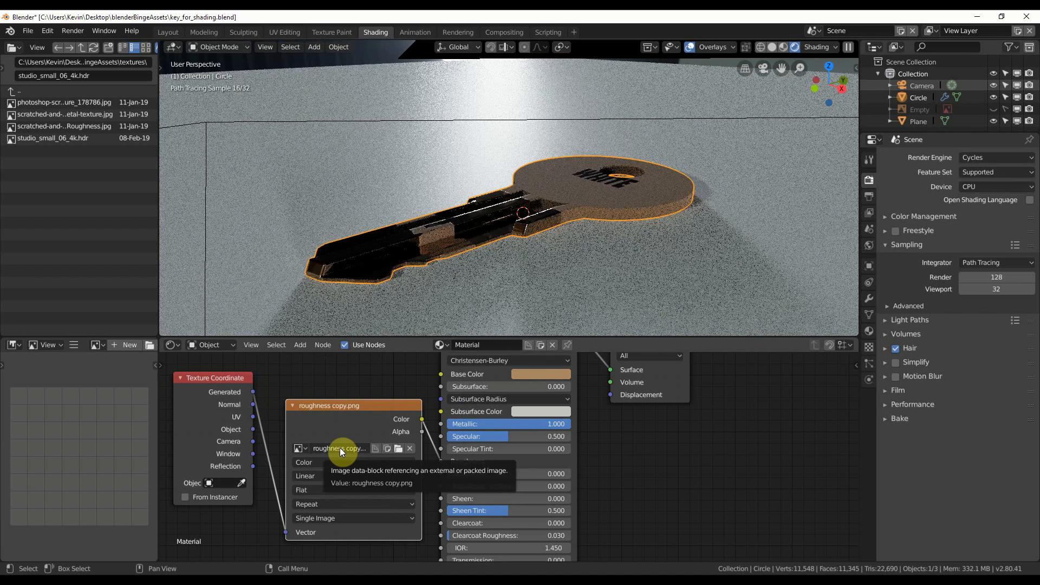
# - View roughness copy.png in the Rendering workspace, and examine in the Shading workspace how its white and black areas affect the key
pyautogui.click(458, 32)
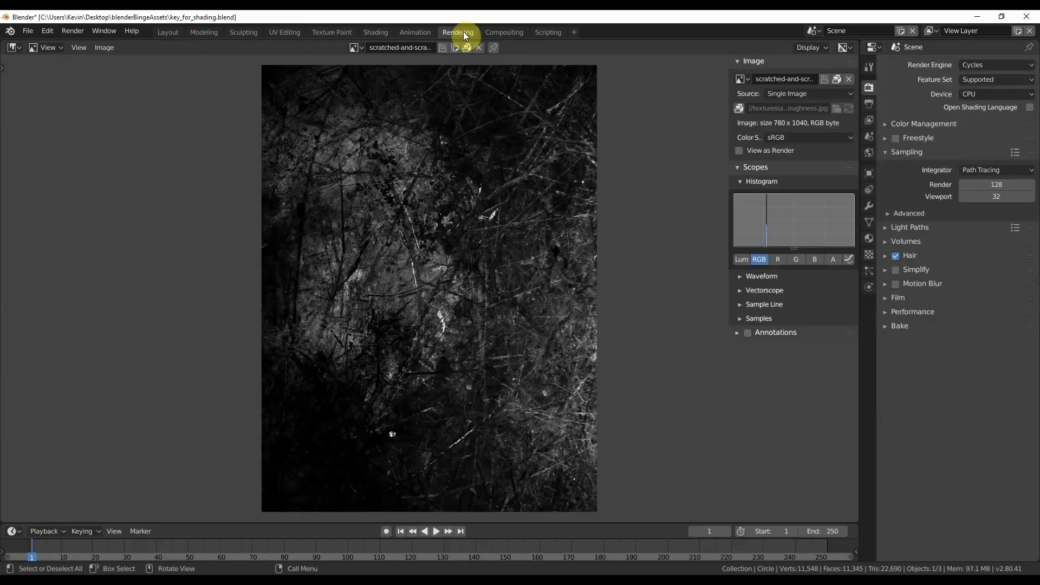
pyautogui.click(354, 48)
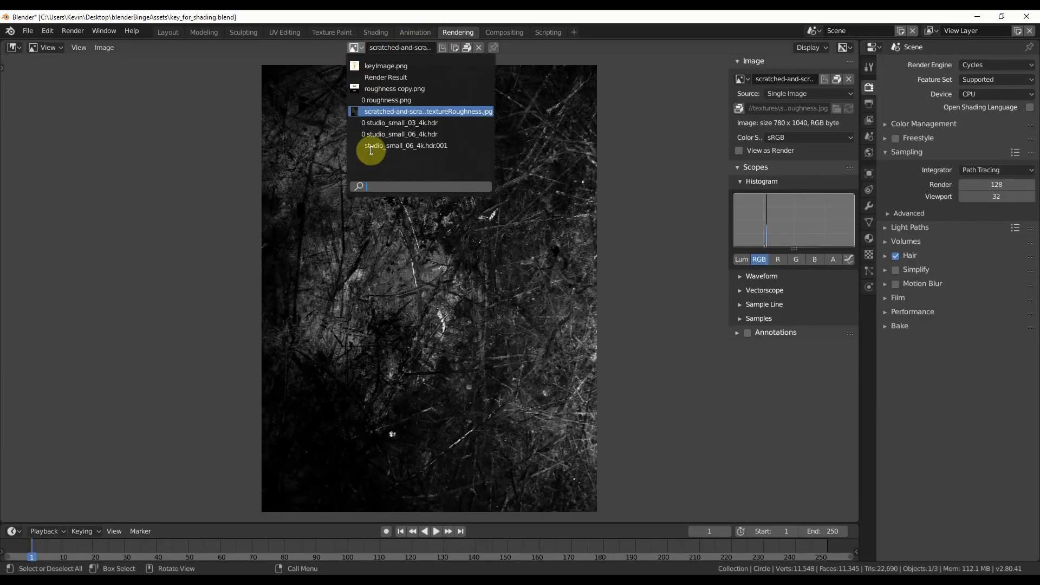
pyautogui.click(387, 90)
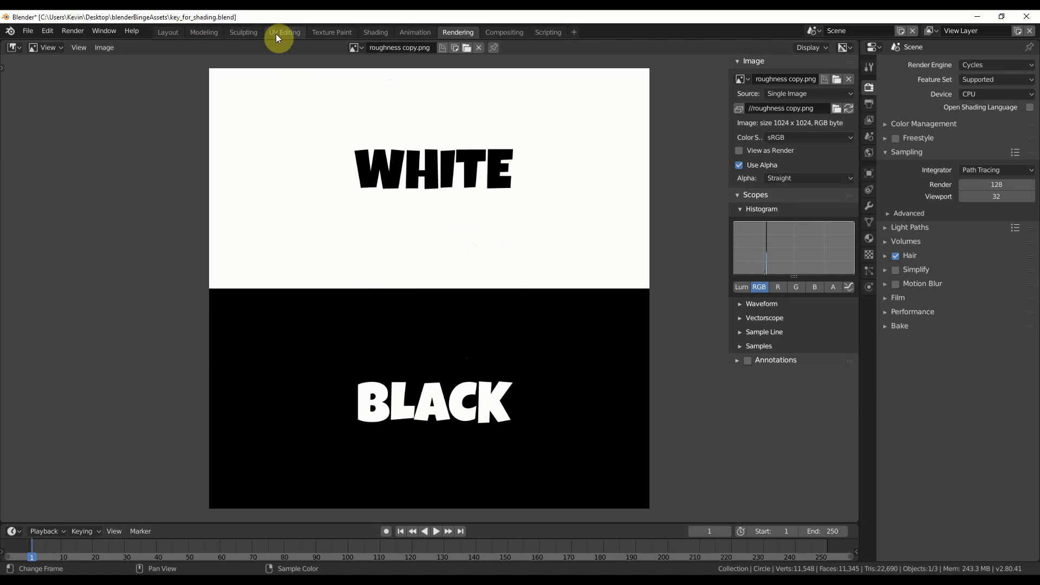
pyautogui.click(376, 32)
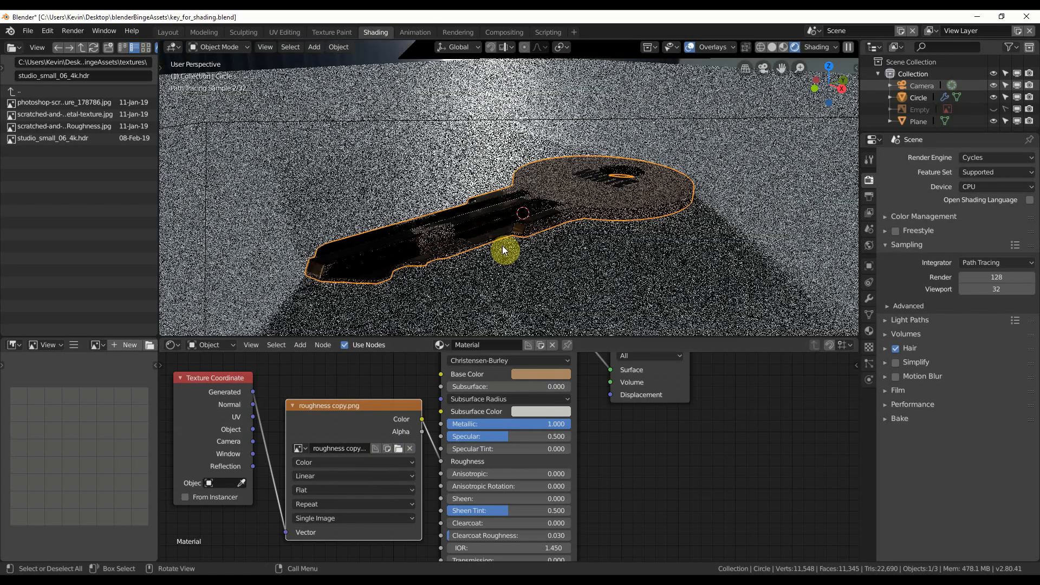
pyautogui.moveTo(561, 213); pyautogui.dragTo(555, 145, button='middle')
pyautogui.scroll(6, 654, 203)
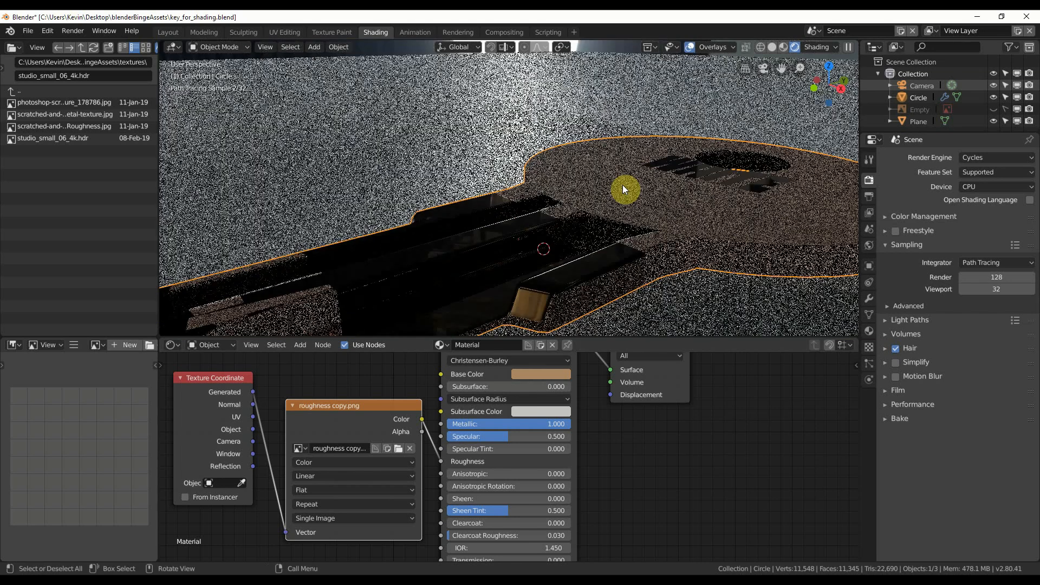
pyautogui.moveTo(623, 184); pyautogui.dragTo(635, 190, button='middle')
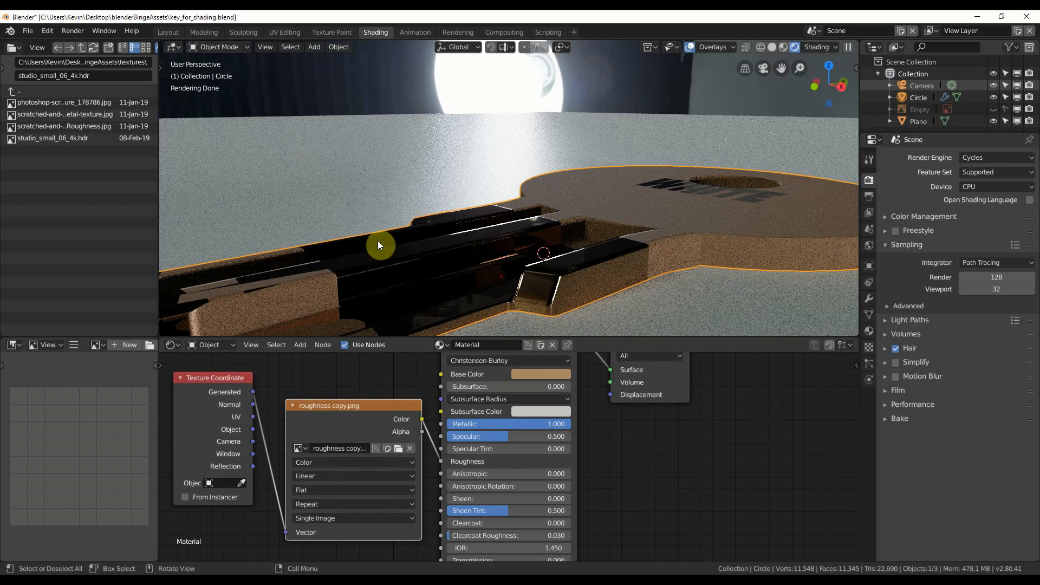
pyautogui.hotkey('ctrl', 'z')
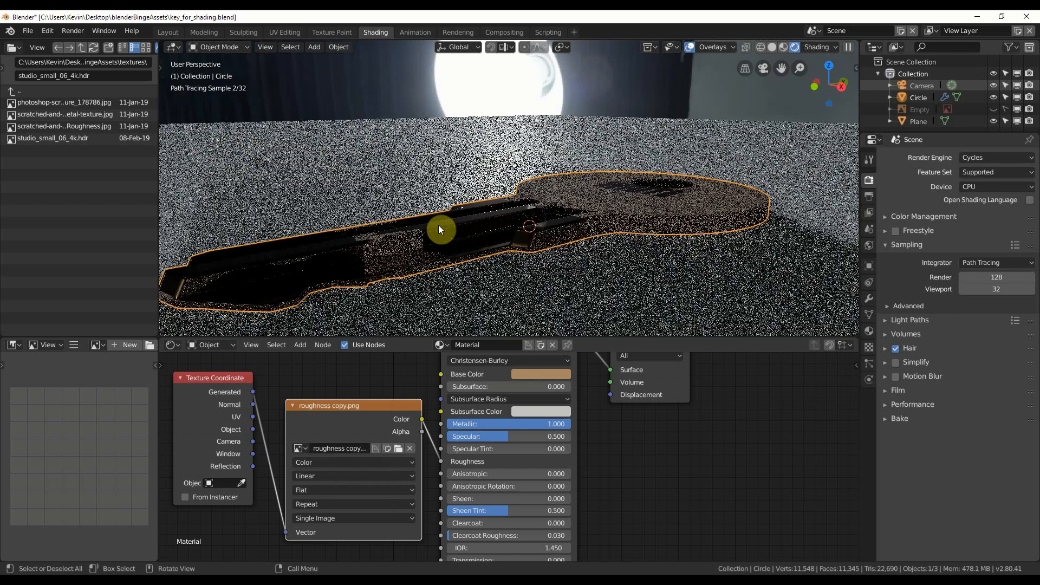
pyautogui.moveTo(438, 226); pyautogui.dragTo(437, 230, button='middle')
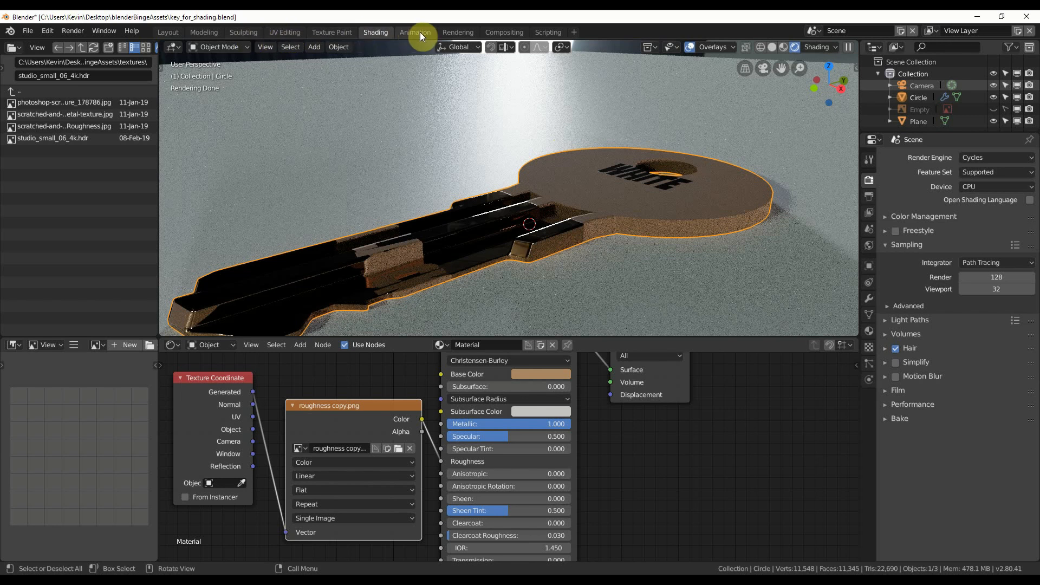
# - View the scratched-and-scraped-metal-textureRoughness.jpg image in the Rendering workspace and return to the Shading workspace
pyautogui.click(457, 31)
pyautogui.click(355, 48)
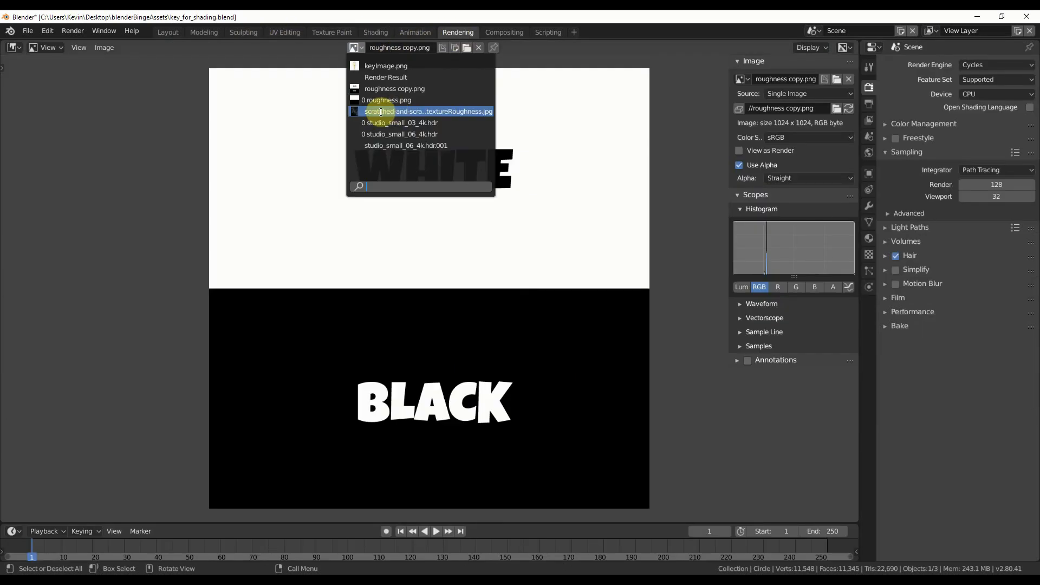
pyautogui.click(386, 110)
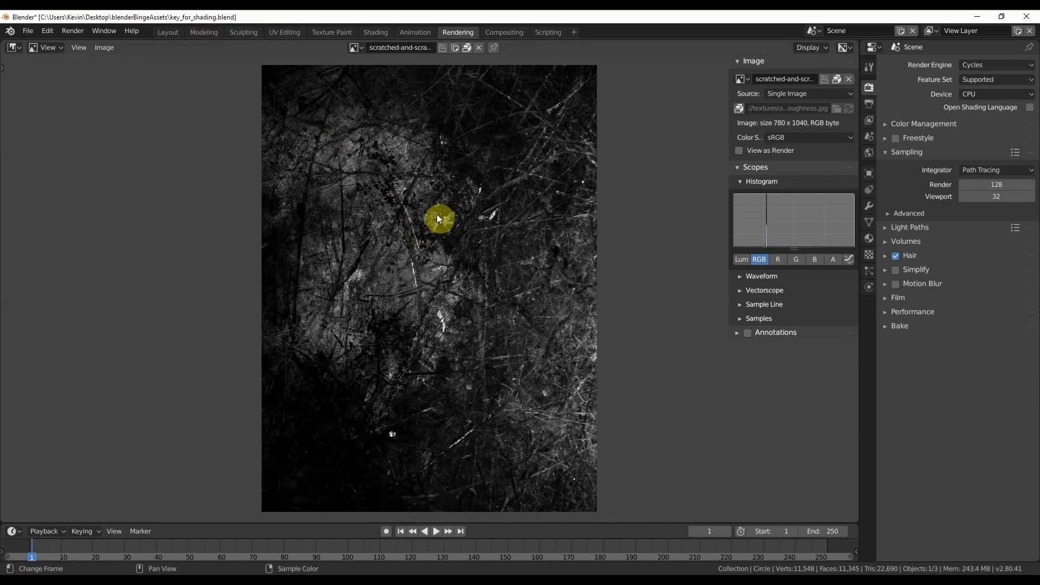
pyautogui.click(373, 32)
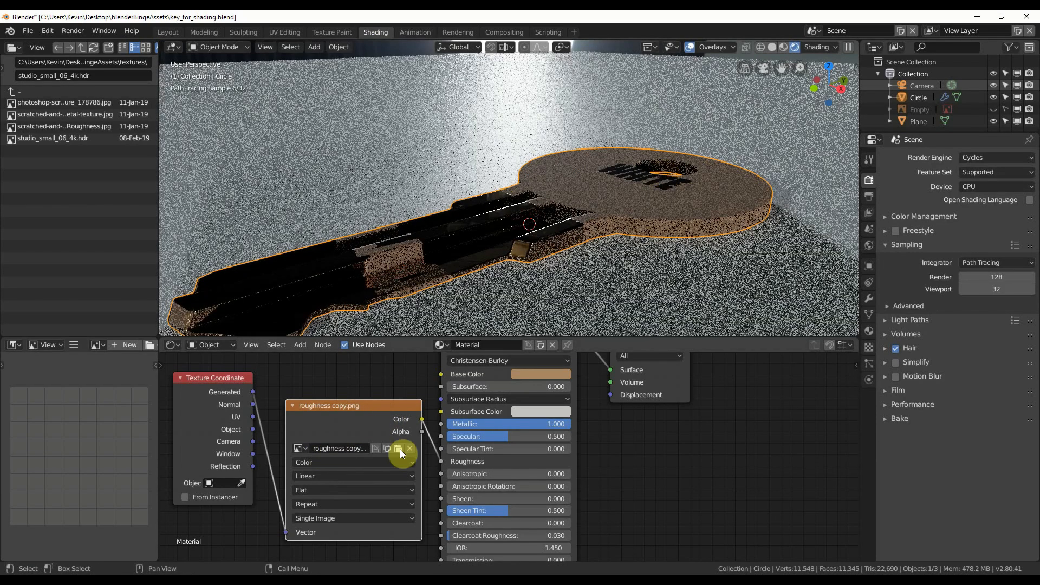
# - Replace the Image Texture node's image with scratched-and-scraped-metal-textureRoughness.jpg from the textures folder
pyautogui.click(410, 448)
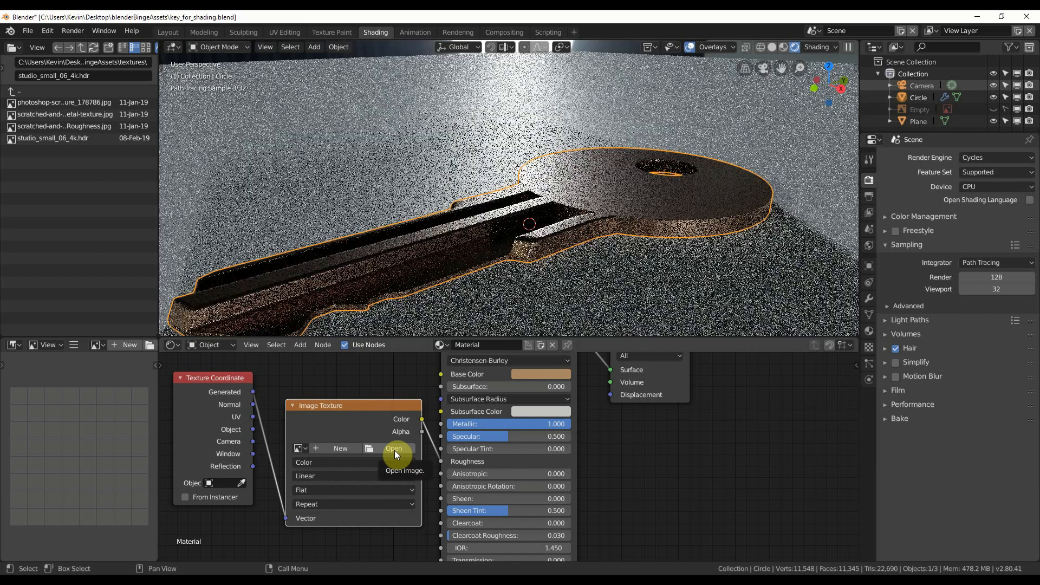
pyautogui.click(395, 451)
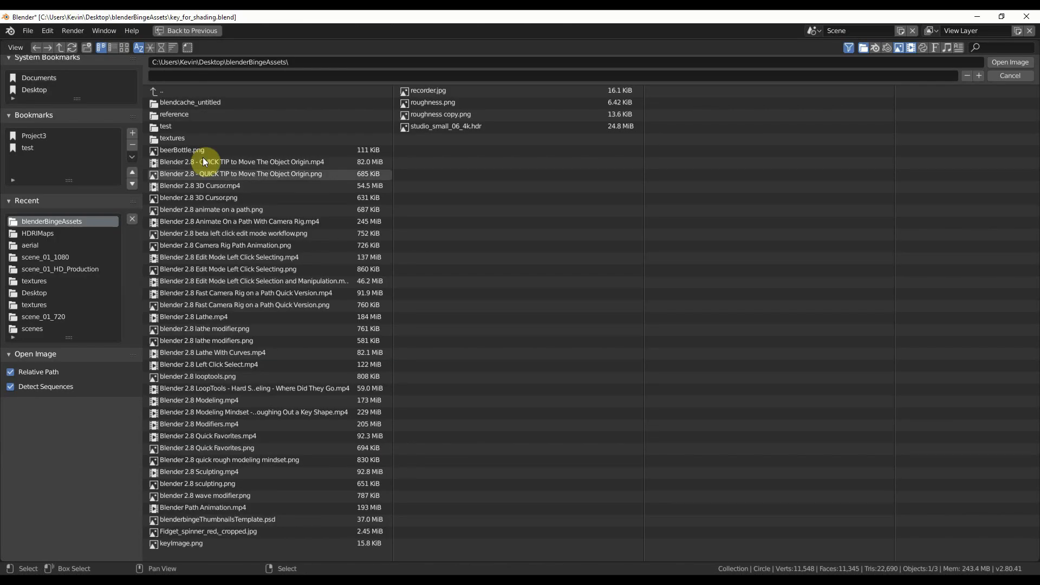
pyautogui.click(197, 137)
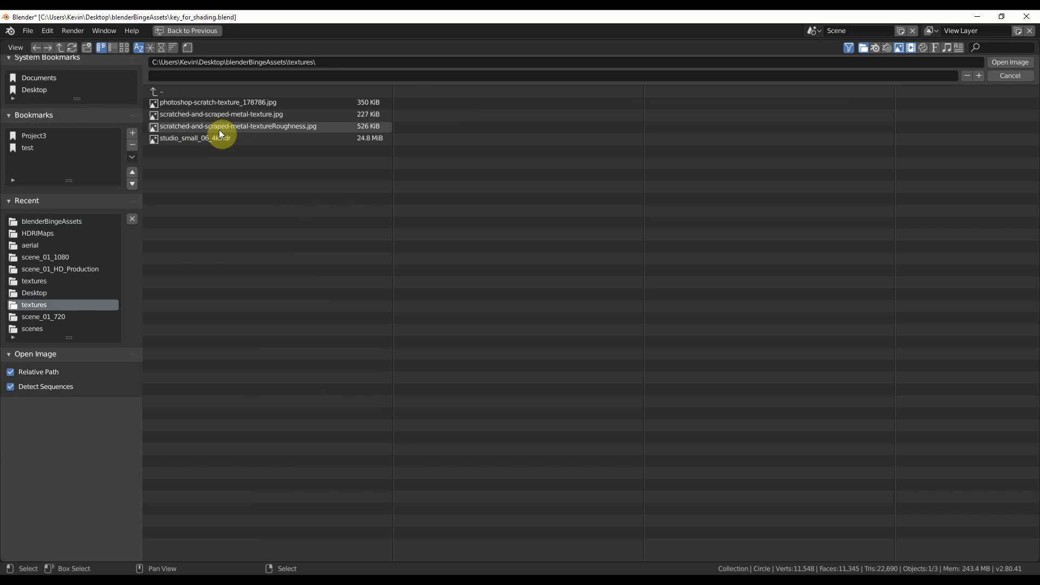
pyautogui.click(219, 129)
pyautogui.click(1011, 62)
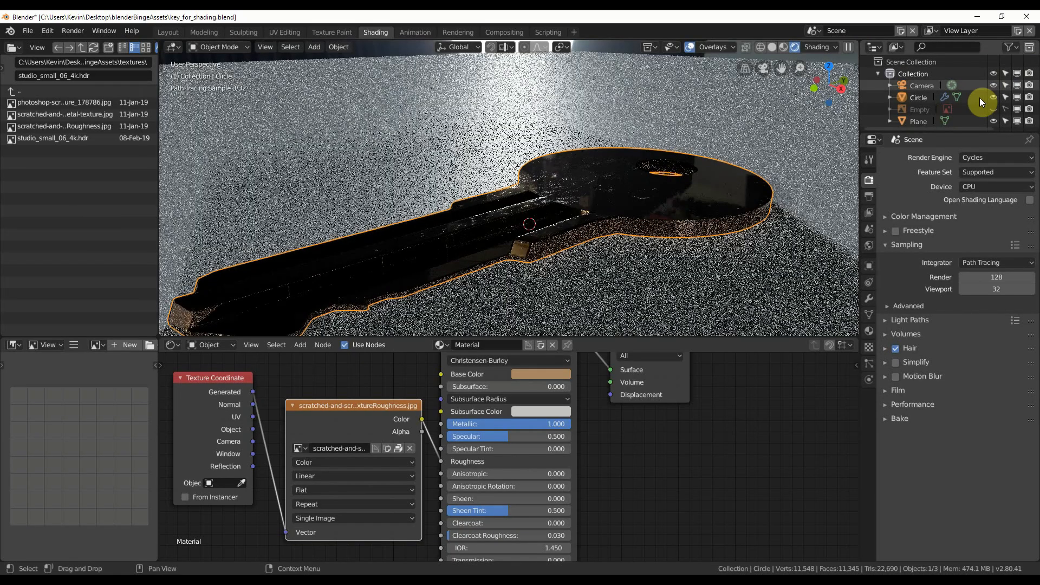
pyautogui.moveTo(613, 186)
pyautogui.mouseDown(button='middle')
pyautogui.moveTo(626, 247)
pyautogui.moveTo(611, 248)
pyautogui.mouseUp(button='middle')
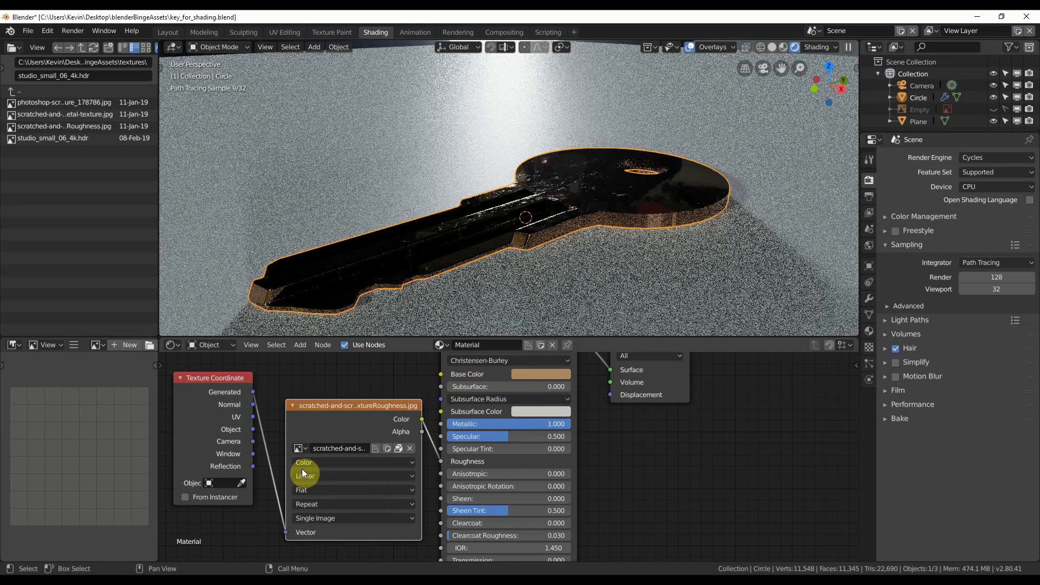
# - Set the roughness image's color space to Non-Color Data and check the scratches on the key from several angles
pyautogui.click(302, 463)
pyautogui.click(315, 437)
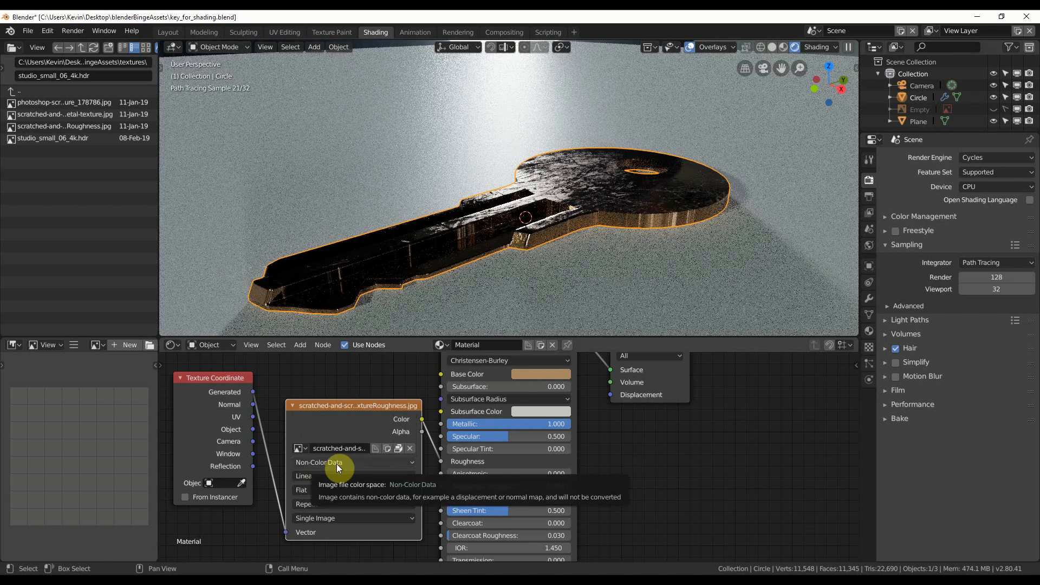
pyautogui.moveTo(570, 219)
pyautogui.mouseDown(button='middle')
pyautogui.moveTo(590, 224)
pyautogui.moveTo(594, 207)
pyautogui.moveTo(636, 204)
pyautogui.moveTo(612, 207)
pyautogui.moveTo(610, 220)
pyautogui.mouseUp(button='middle')
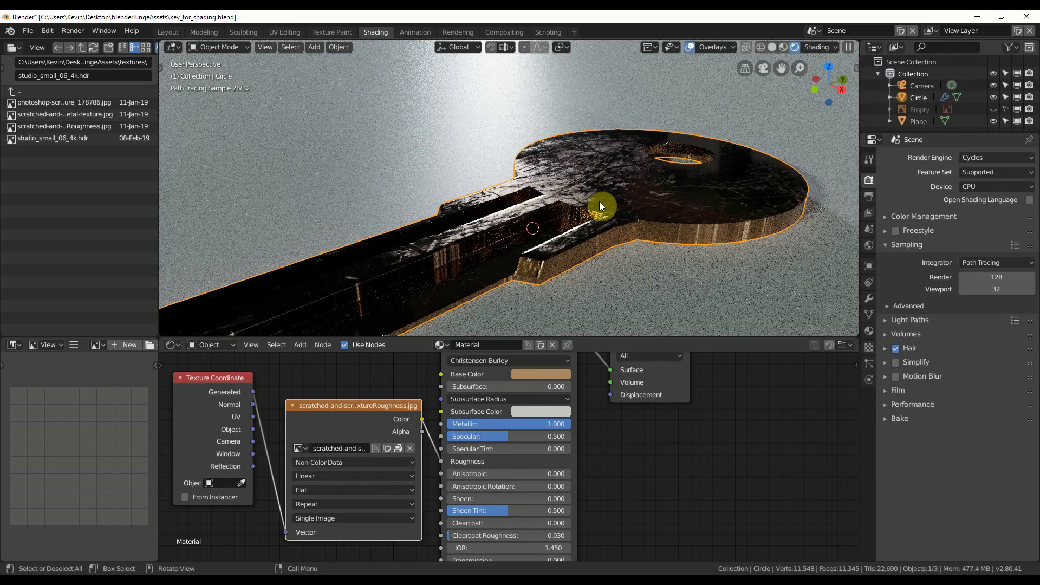
pyautogui.moveTo(600, 202)
pyautogui.mouseDown(button='middle')
pyautogui.moveTo(655, 222)
pyautogui.moveTo(660, 216)
pyautogui.moveTo(632, 197)
pyautogui.mouseUp(button='middle')
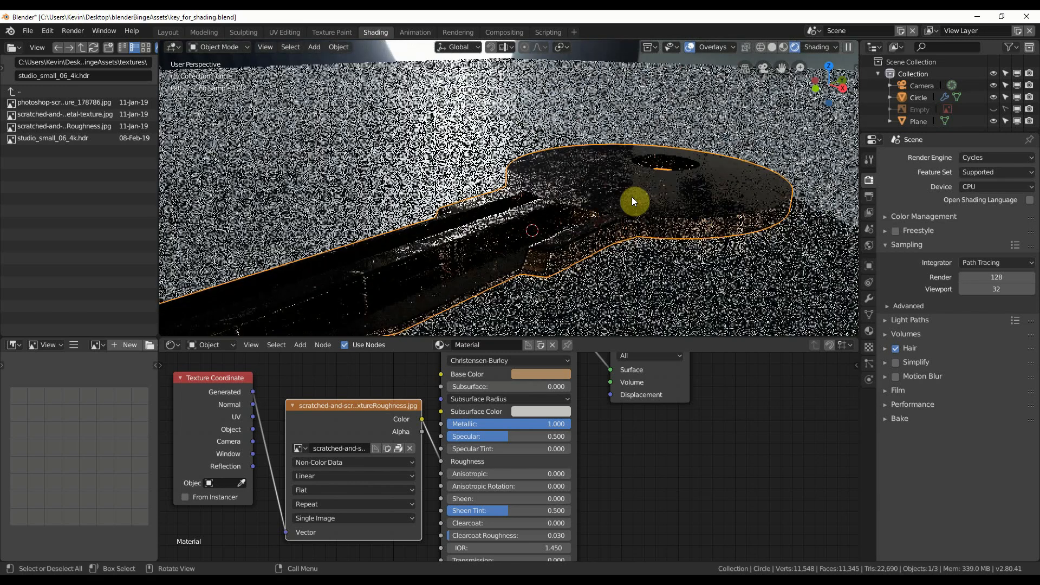
pyautogui.scroll(-1, 633, 456)
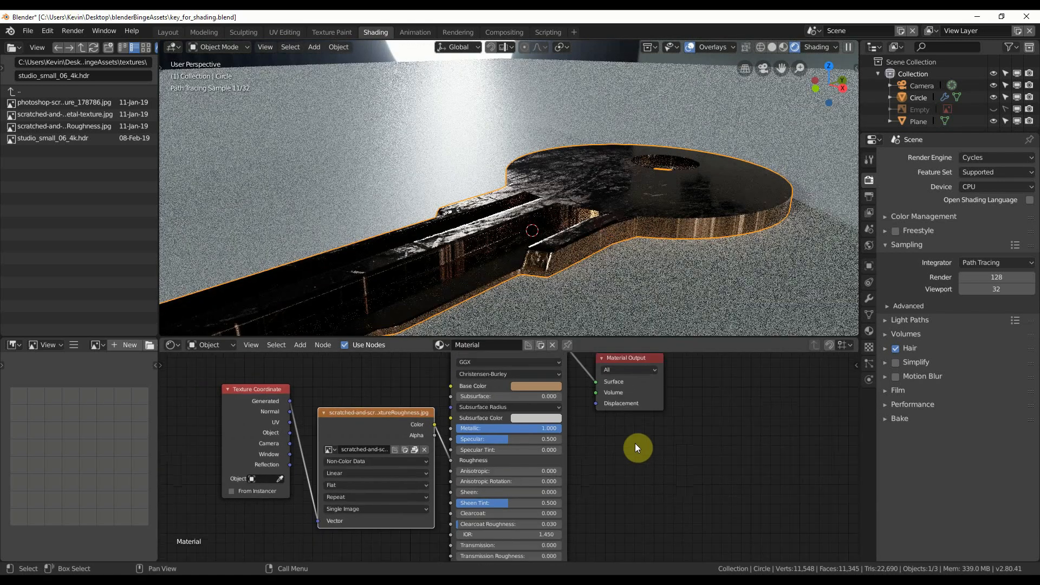
# - Move the Principled BSDF and Material Output nodes farther from the Image Texture node to make room between them
pyautogui.moveTo(646, 358); pyautogui.dragTo(644, 355)
pyautogui.scroll(-2, 524, 410)
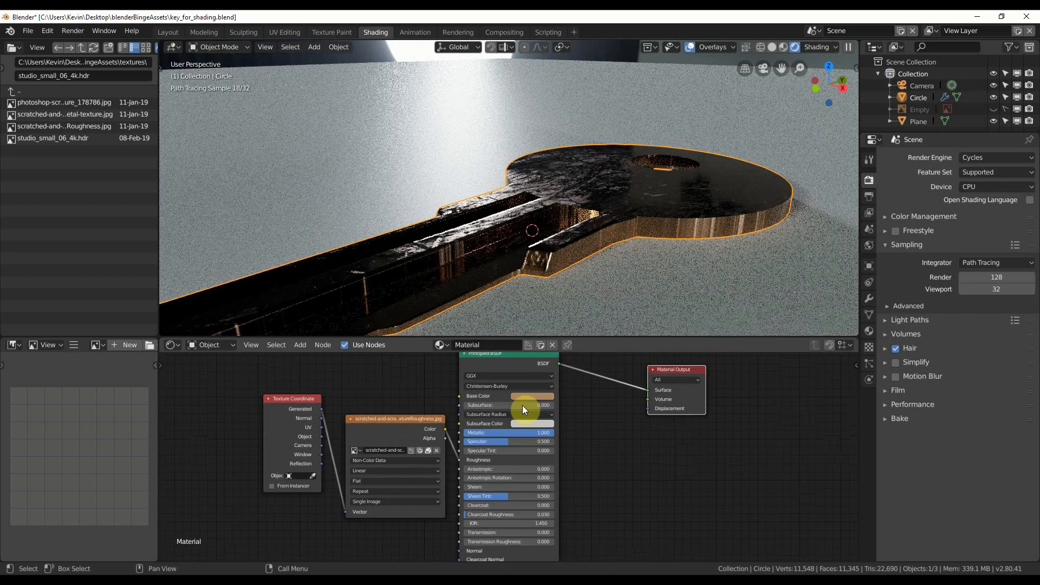
pyautogui.moveTo(505, 355); pyautogui.dragTo(597, 377)
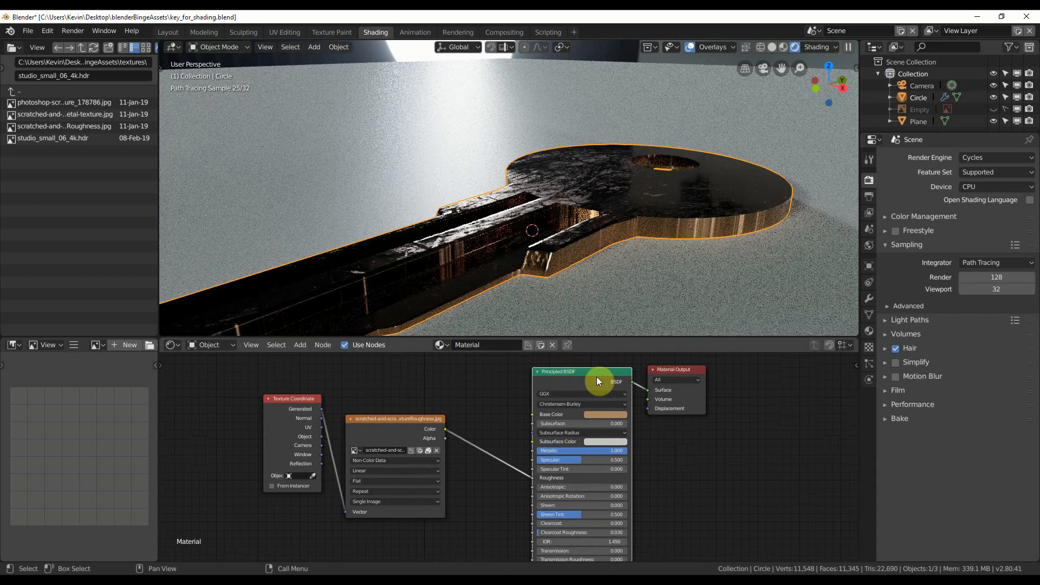
pyautogui.moveTo(669, 370); pyautogui.dragTo(706, 367)
pyautogui.moveTo(591, 376); pyautogui.dragTo(603, 377)
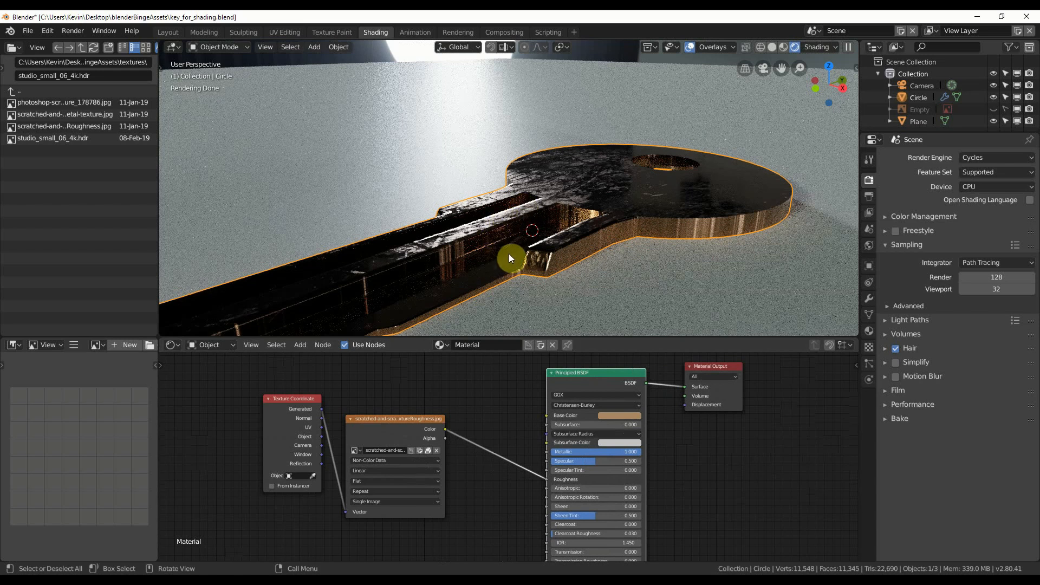
# - Insert an Invert node between the roughness image's Color output and the Principled BSDF's Roughness input
pyautogui.moveTo(510, 258)
pyautogui.mouseDown(button='middle')
pyautogui.moveTo(502, 264)
pyautogui.moveTo(527, 248)
pyautogui.mouseUp(button='middle')
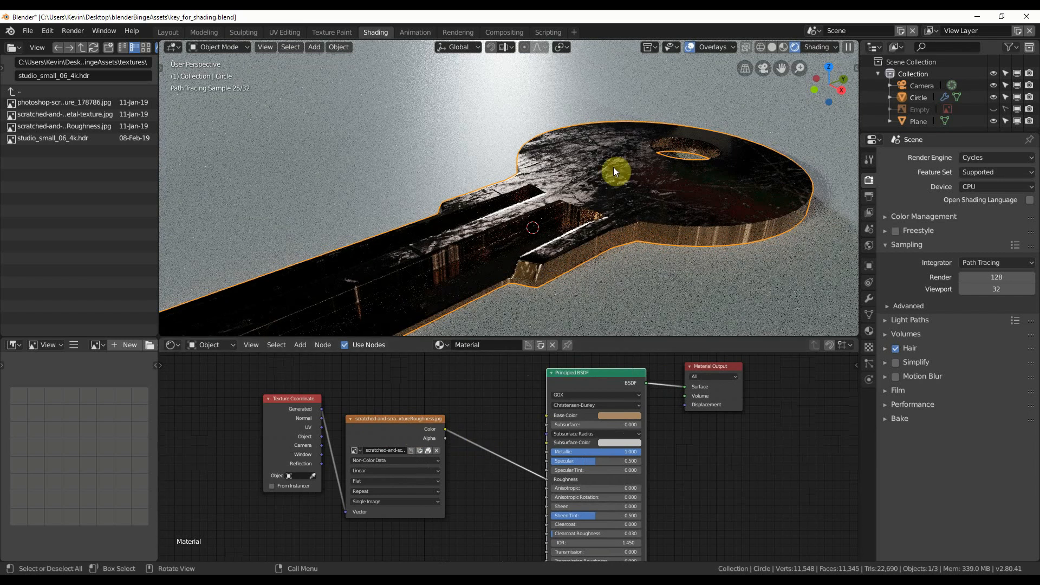
pyautogui.rightClick(464, 439)
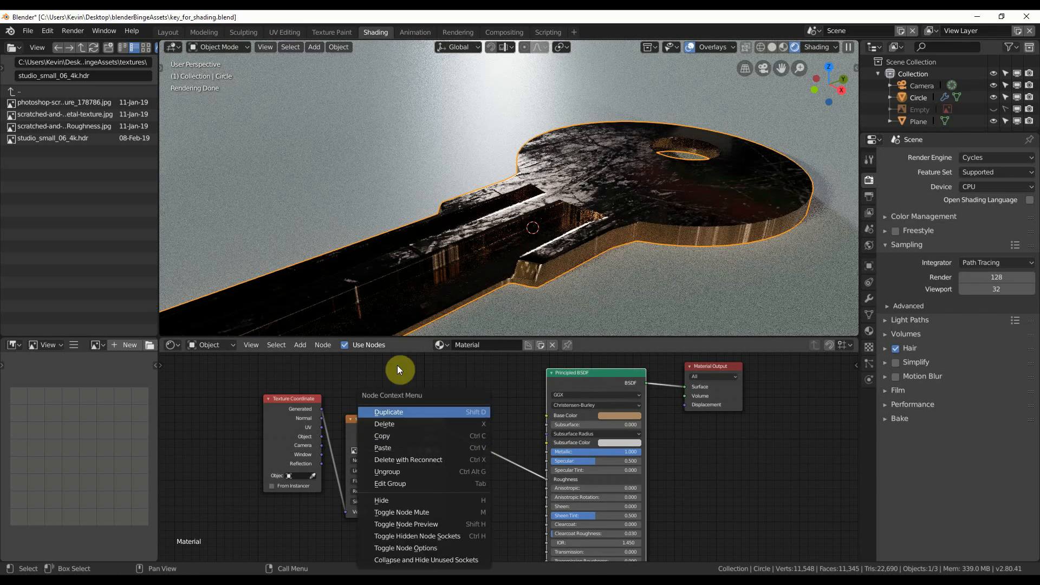
pyautogui.click(299, 345)
pyautogui.moveTo(300, 370)
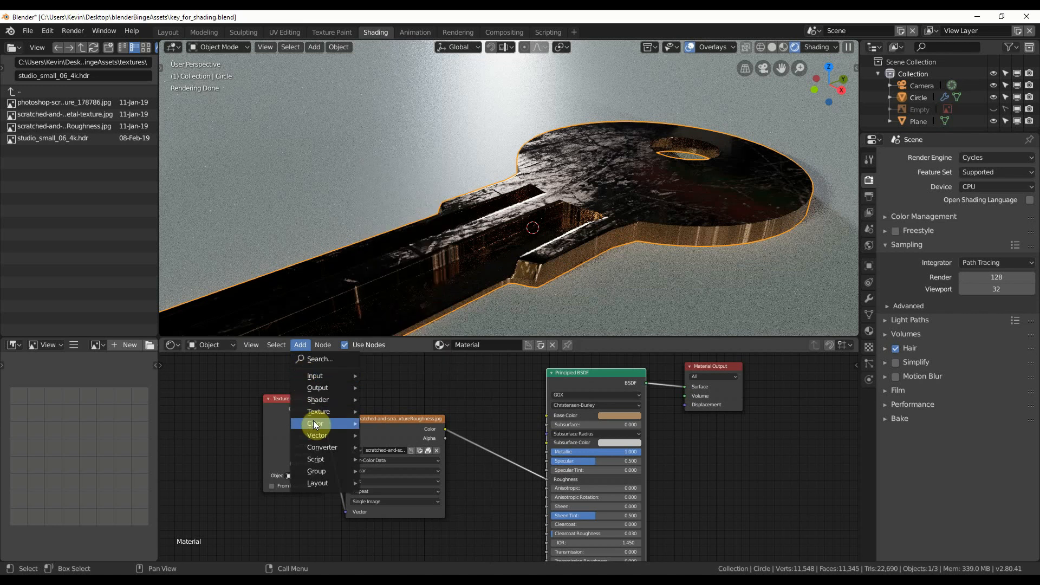
pyautogui.moveTo(333, 424)
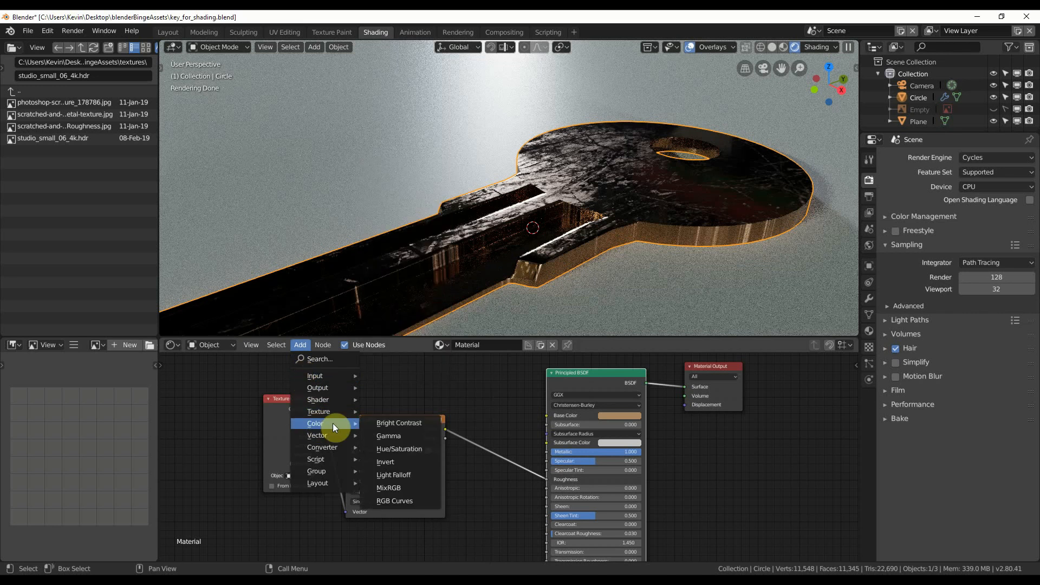
pyautogui.click(379, 462)
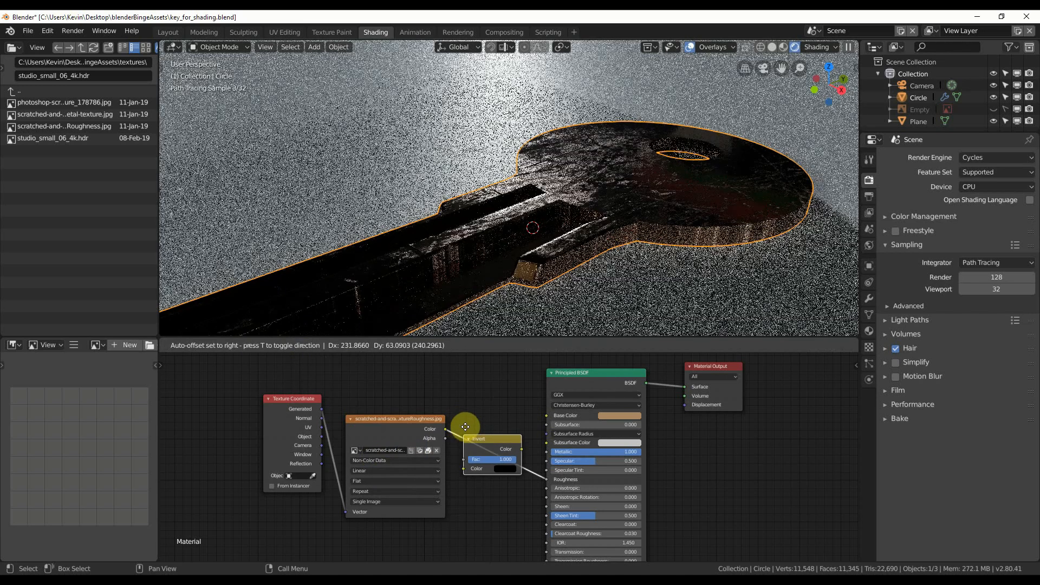
pyautogui.click(466, 427)
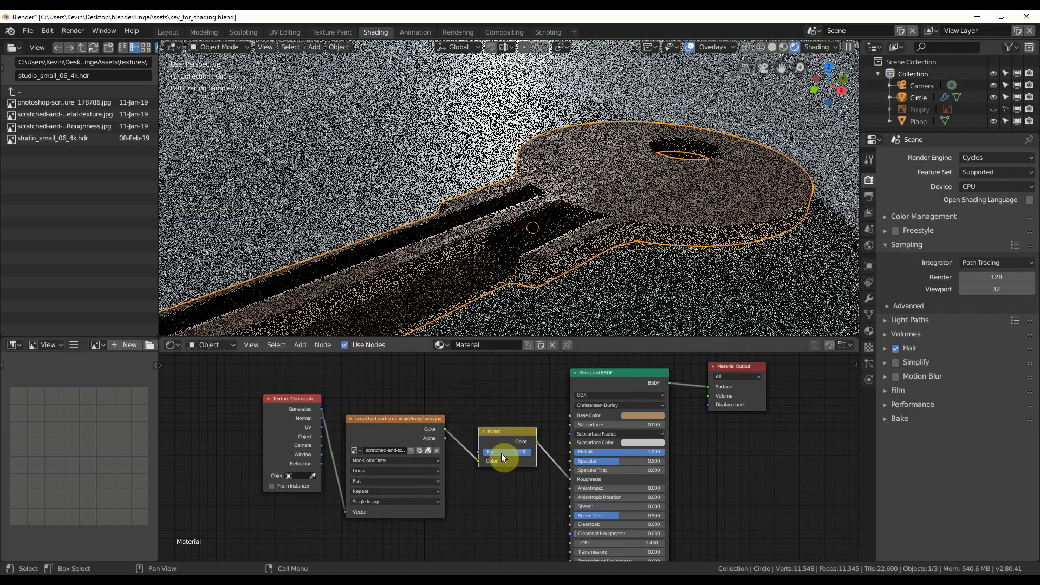
# - Compare the key's roughness with the Invert node's Fac at 0, 0.5 and 0.758, and return it to 1
pyautogui.scroll(4, 501, 453)
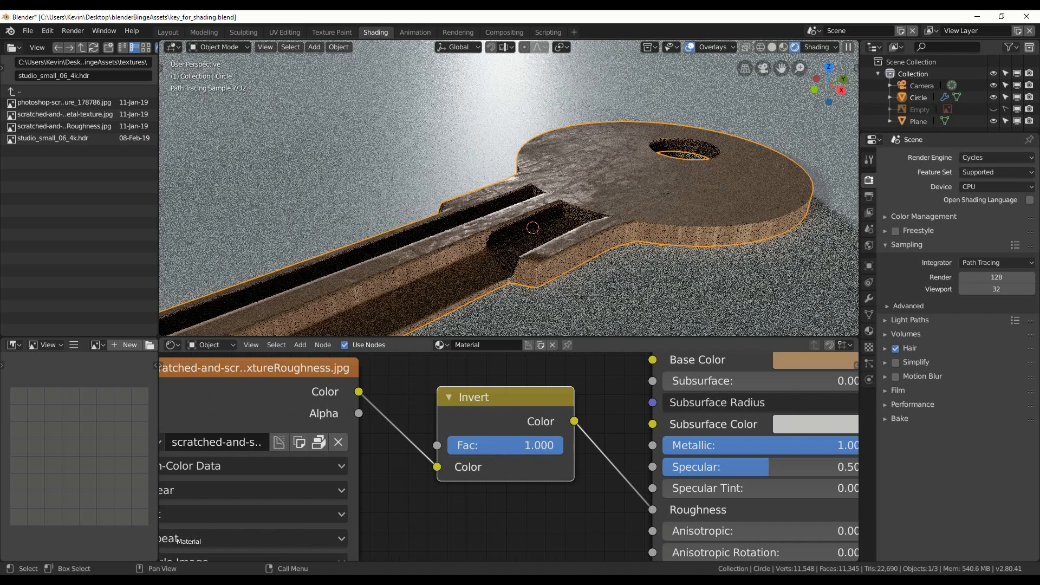
pyautogui.click(606, 193)
pyautogui.moveTo(558, 446); pyautogui.dragTo(451, 449)
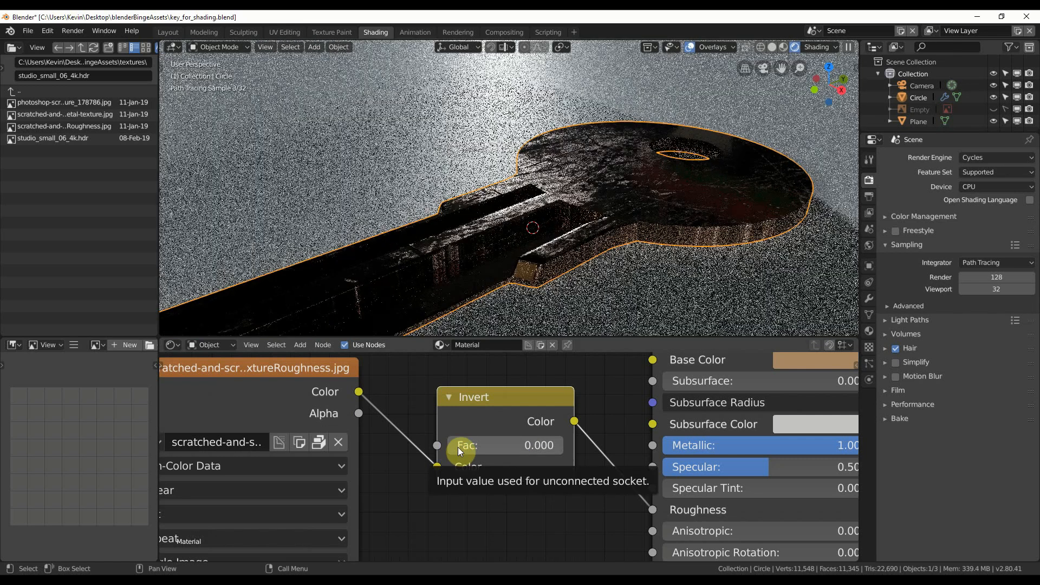
pyautogui.moveTo(457, 445); pyautogui.dragTo(510, 445)
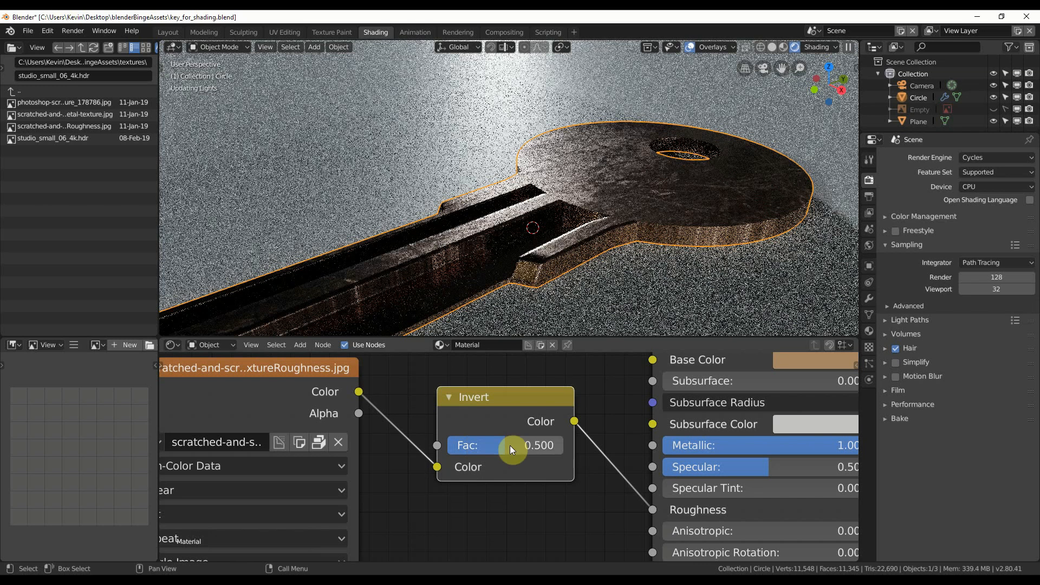
pyautogui.click(642, 189)
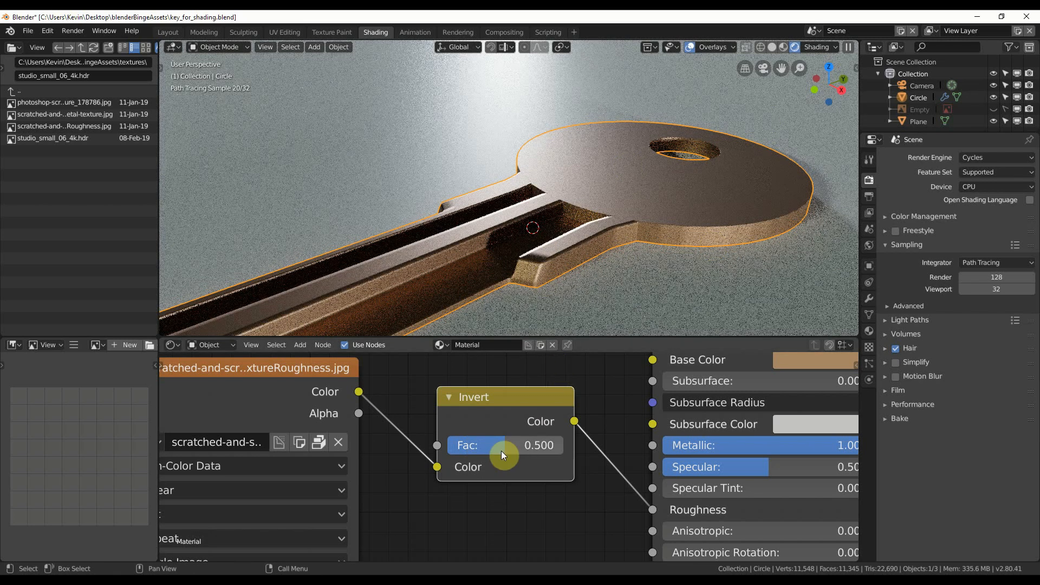
pyautogui.moveTo(505, 445); pyautogui.dragTo(531, 445)
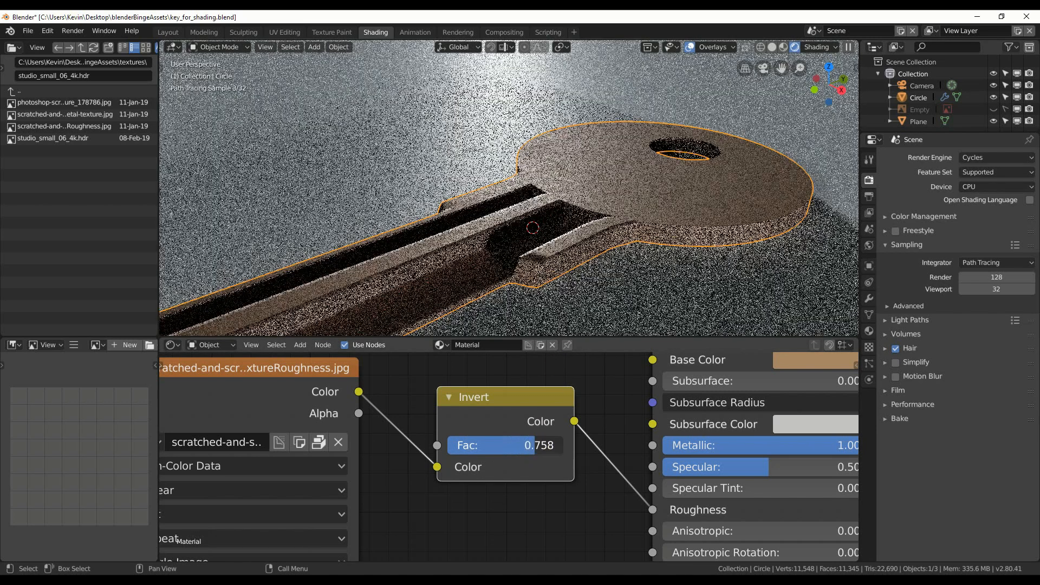
pyautogui.moveTo(535, 445); pyautogui.dragTo(576, 424)
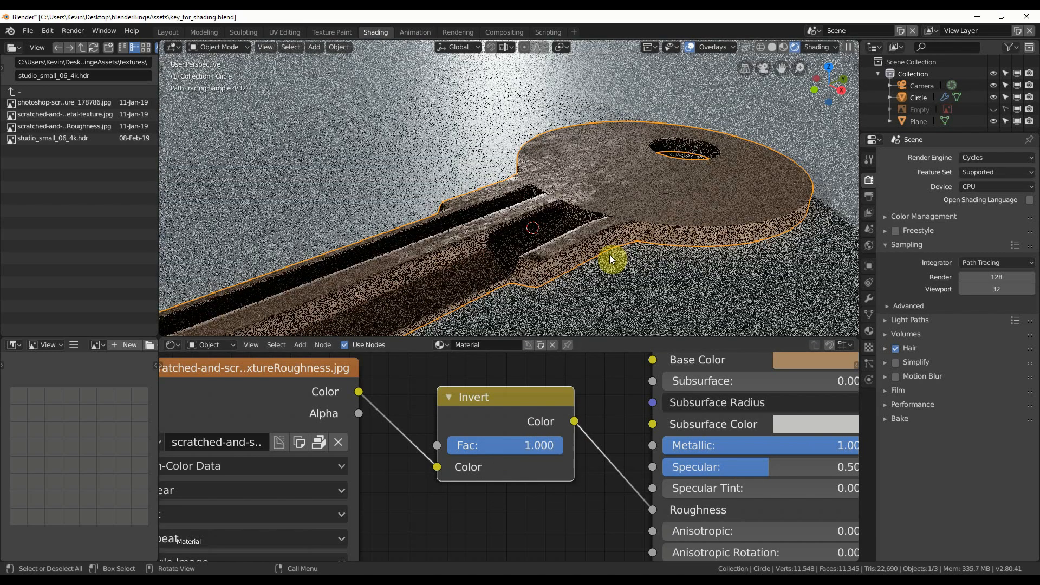
# - Inspect the key's inverted scratches against an Invert Fac of 0.108, and restore the Fac to 1
pyautogui.moveTo(621, 247); pyautogui.dragTo(617, 261, button='middle')
pyautogui.scroll(-2, 618, 244)
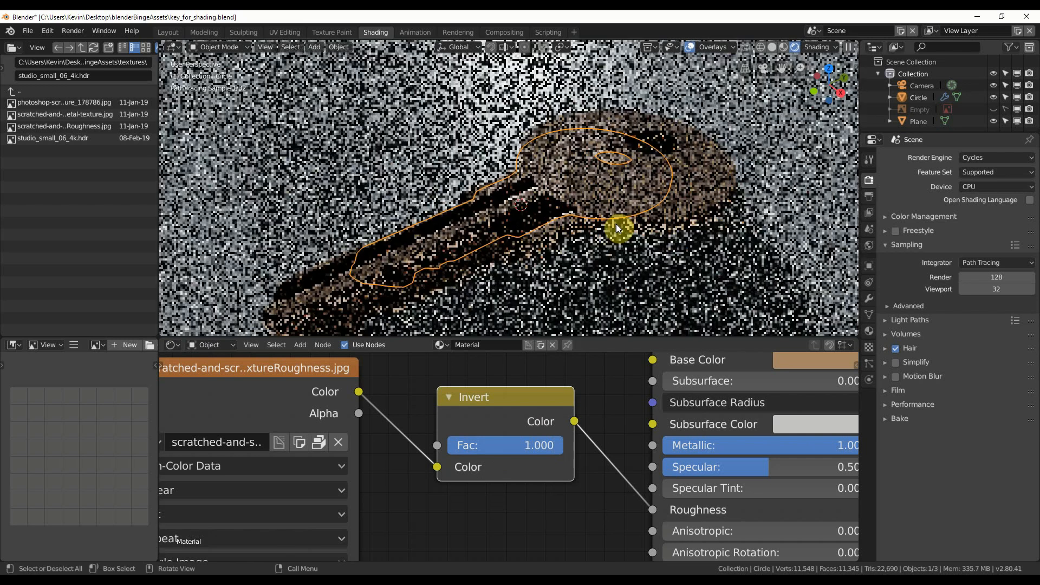
pyautogui.scroll(-2, 601, 242)
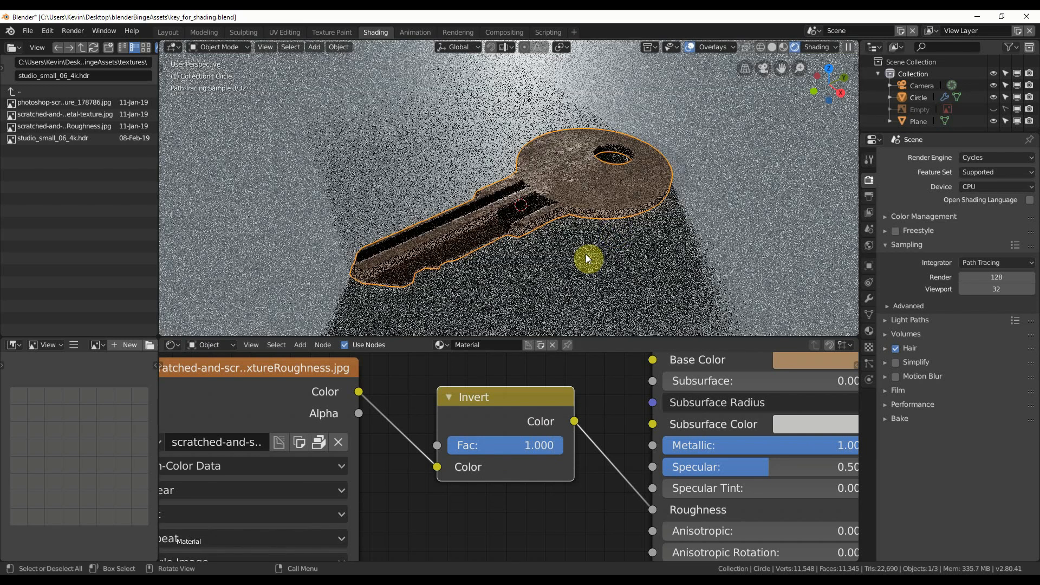
pyautogui.moveTo(586, 255); pyautogui.dragTo(560, 259, button='middle')
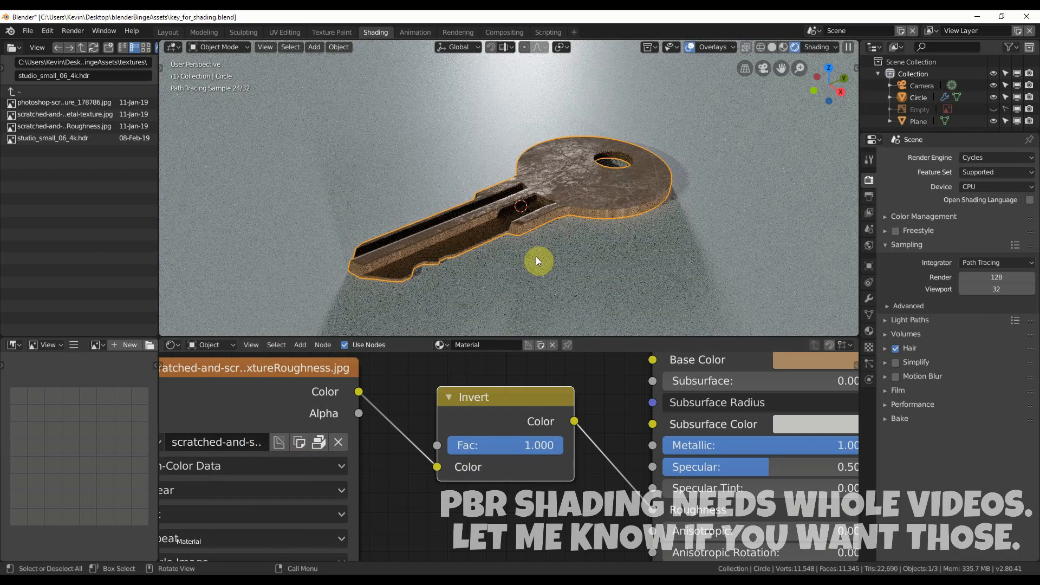
pyautogui.scroll(3, 626, 210)
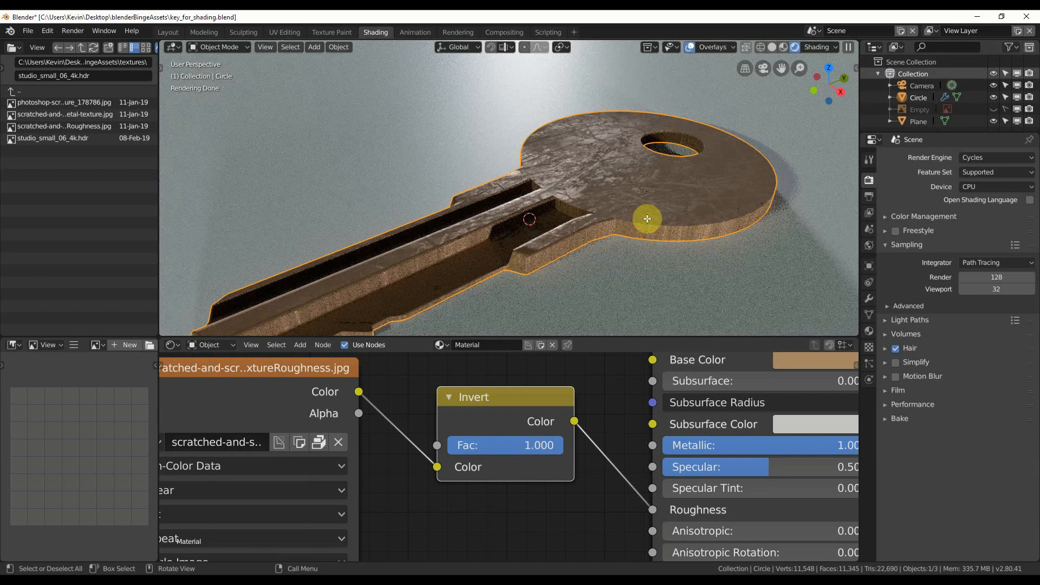
pyautogui.scroll(-2, 546, 437)
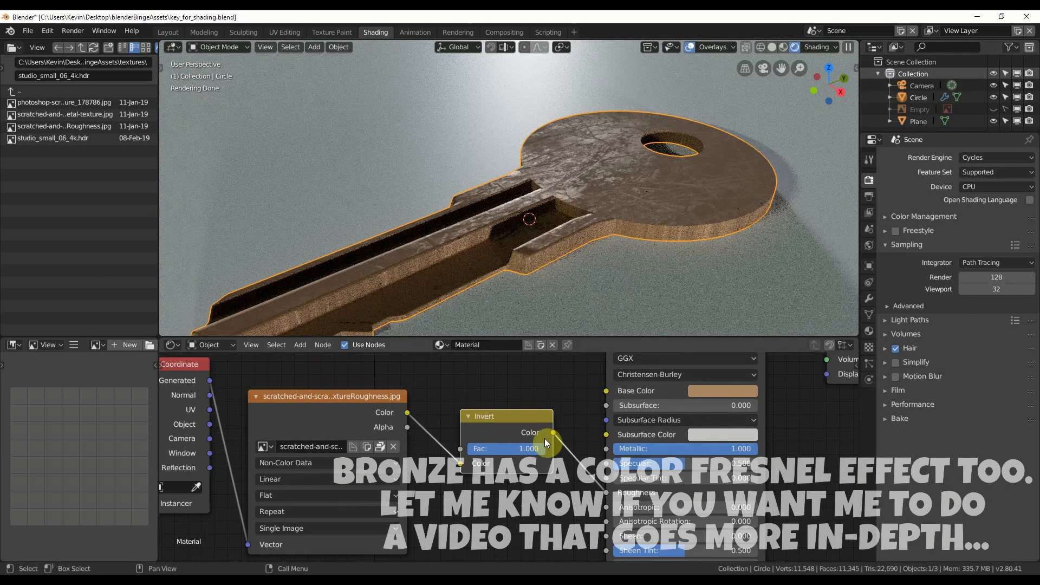
pyautogui.scroll(-2, 545, 438)
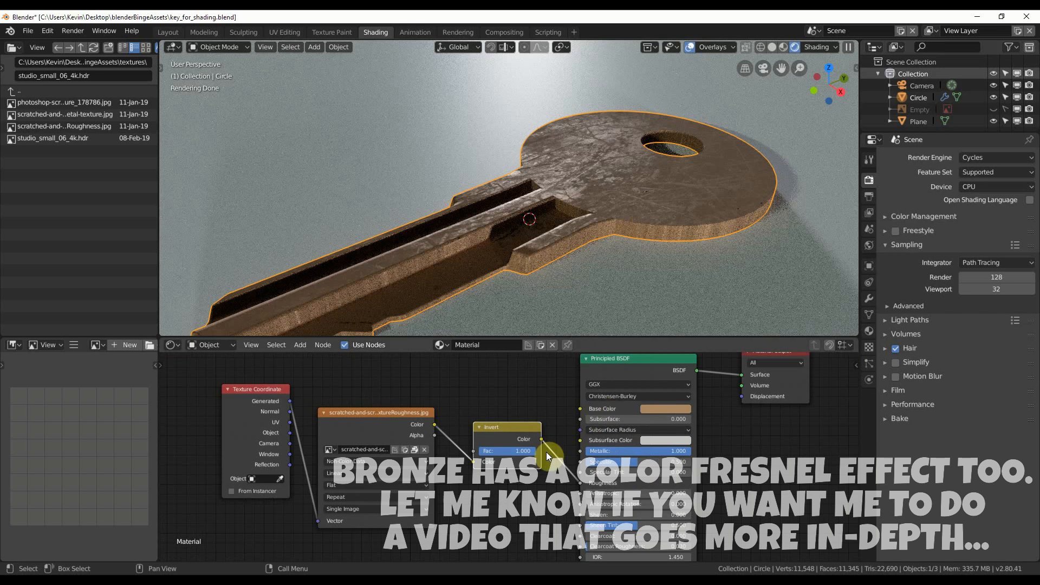
pyautogui.moveTo(528, 451); pyautogui.dragTo(486, 450)
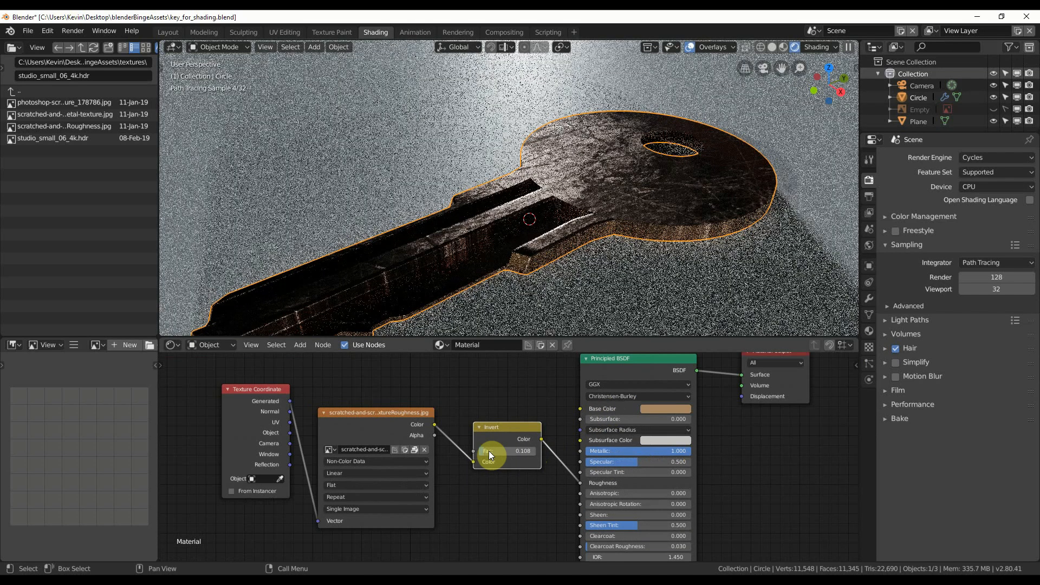
pyautogui.moveTo(564, 293); pyautogui.dragTo(579, 288, button='middle')
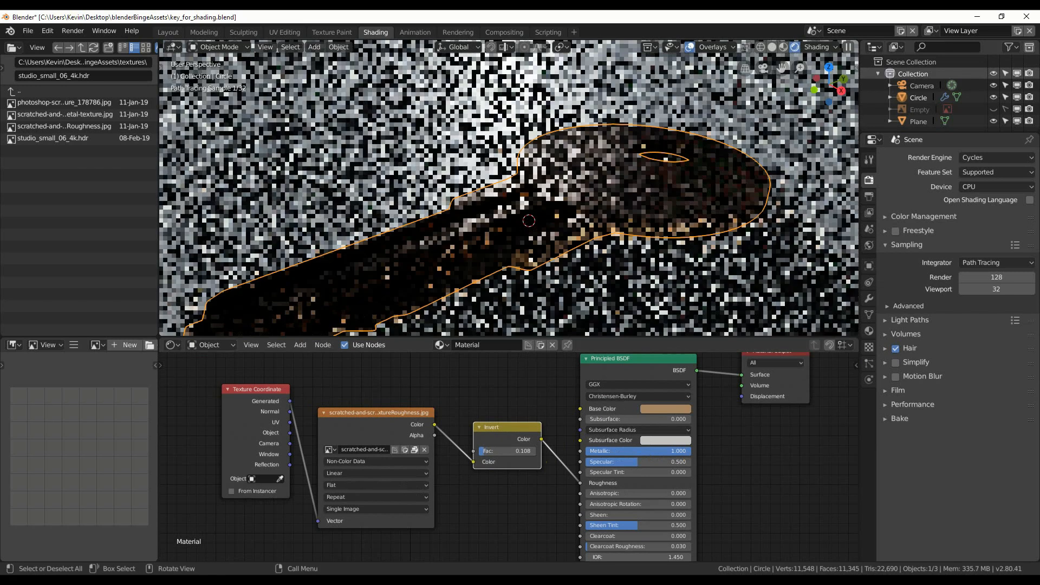
pyautogui.moveTo(491, 451); pyautogui.dragTo(537, 450)
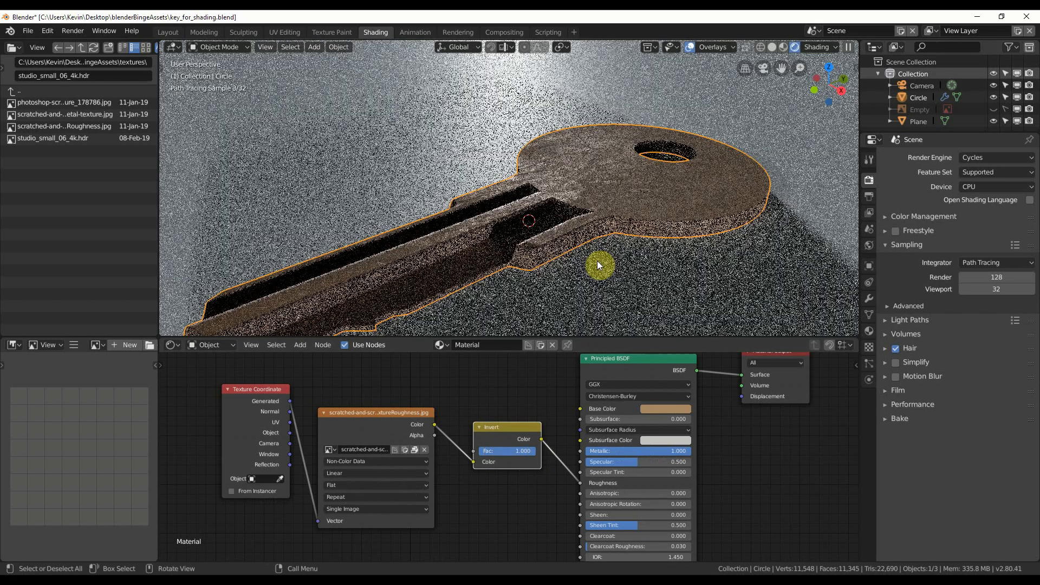